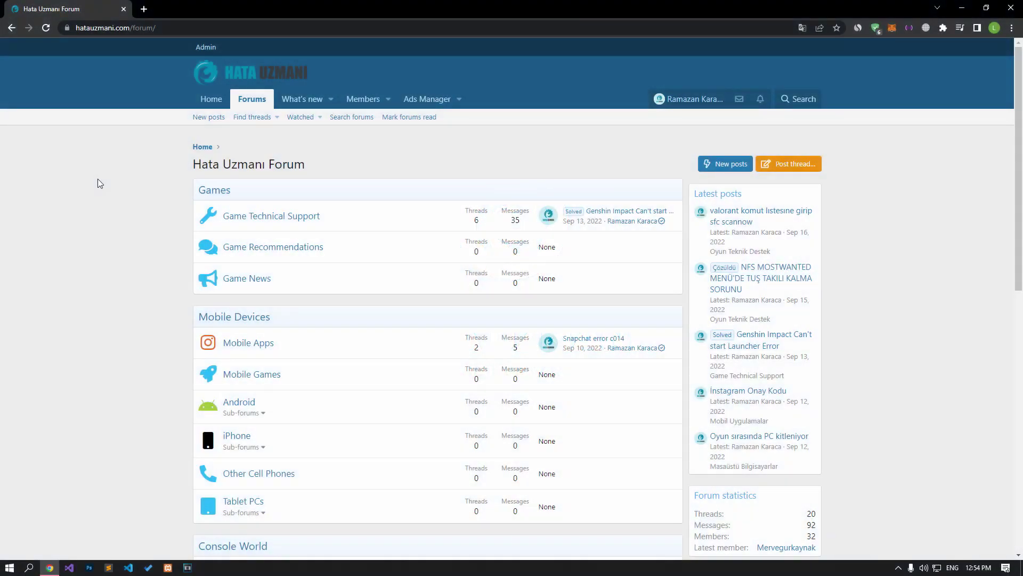
Step: Look through the Hata Uzmanı forum's categories and open the option for posting a new thread
scroll(97, 183, "down", 9)
scroll(97, 183, "down", 2)
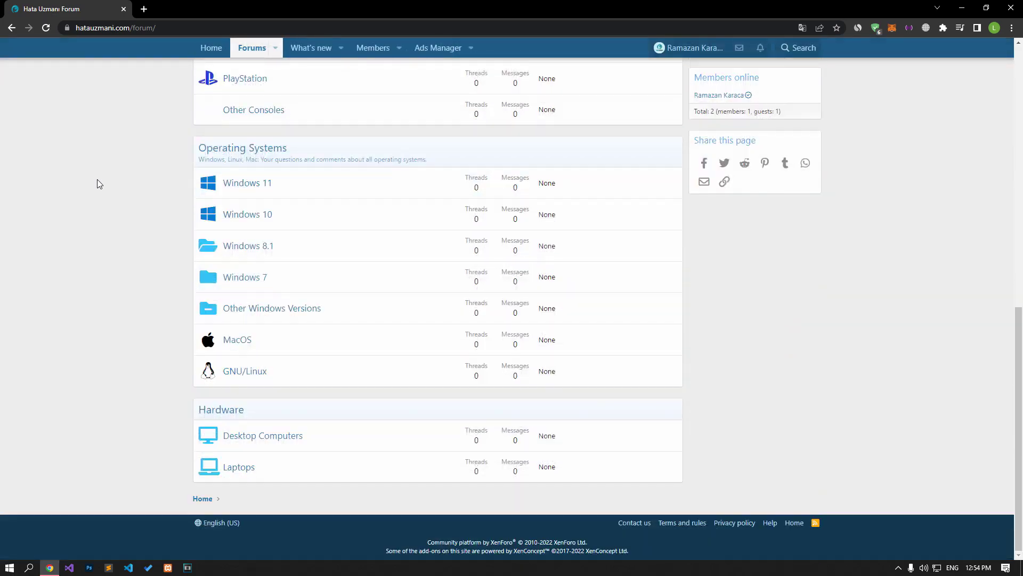
scroll(97, 184, "up", 8)
scroll(97, 179, "up", 2)
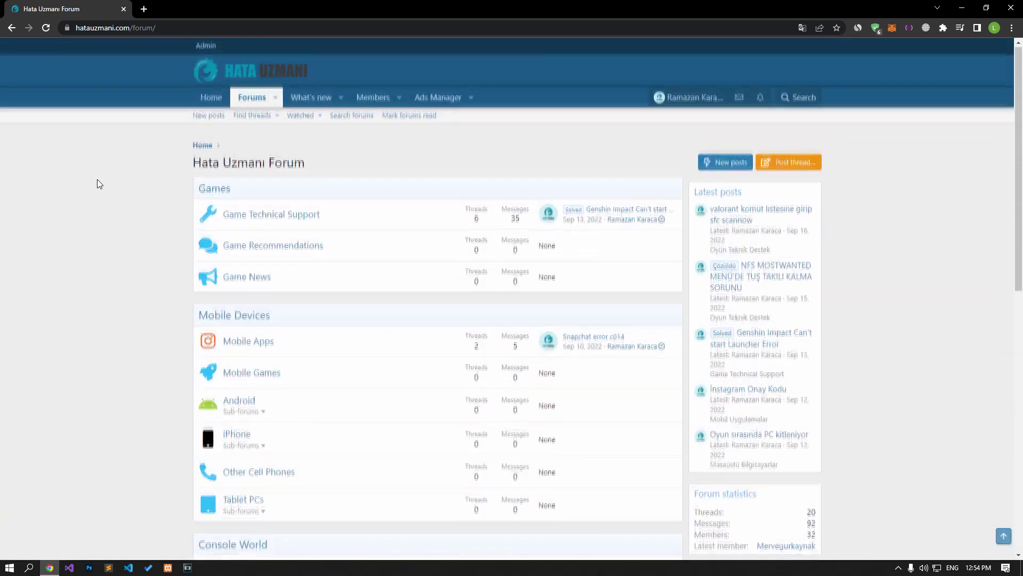
left_click(813, 165)
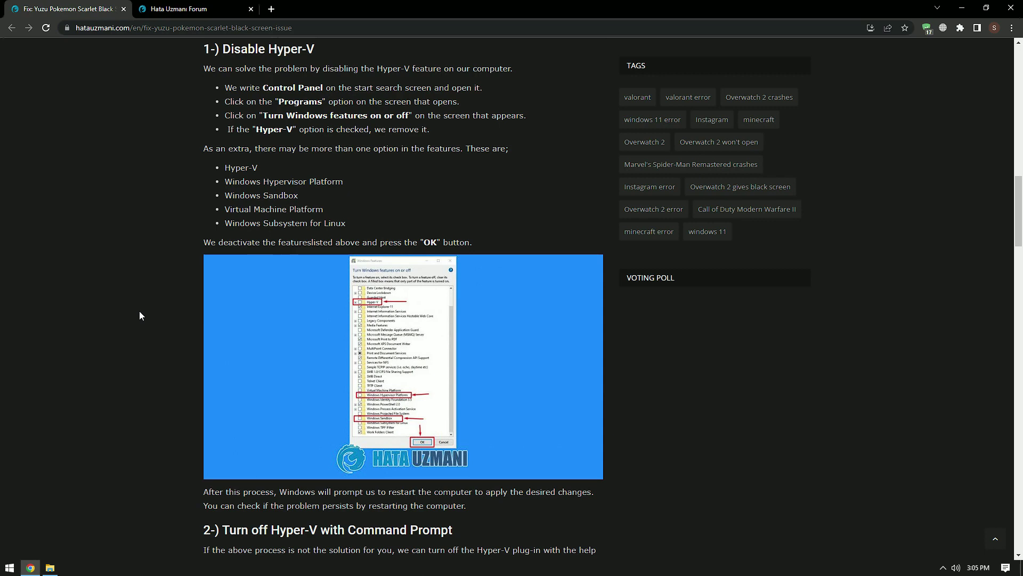
Step: Open the Windows Features dialog from the Programs section of Control Panel
left_click(10, 567)
type("c")
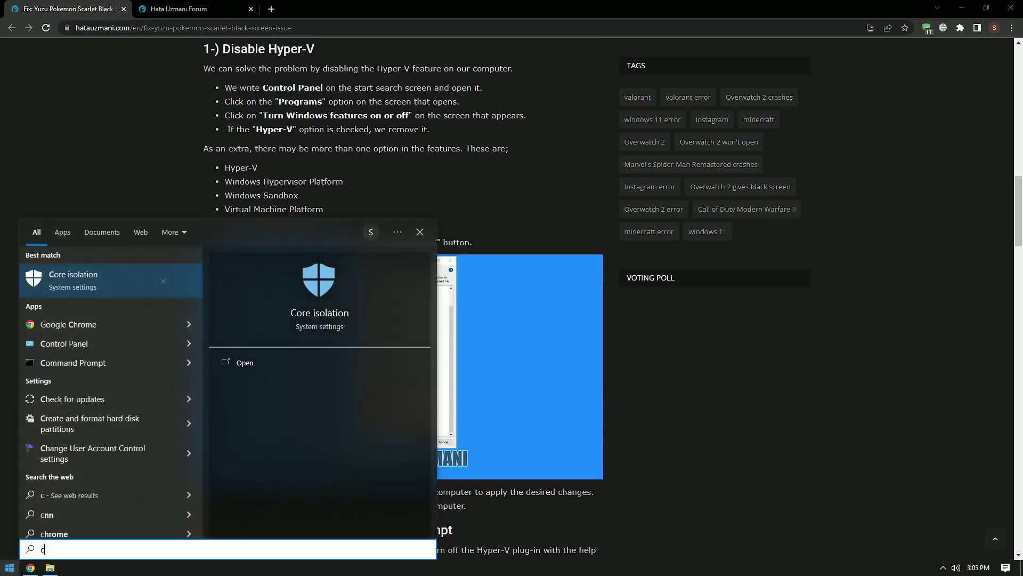
type("ontrol")
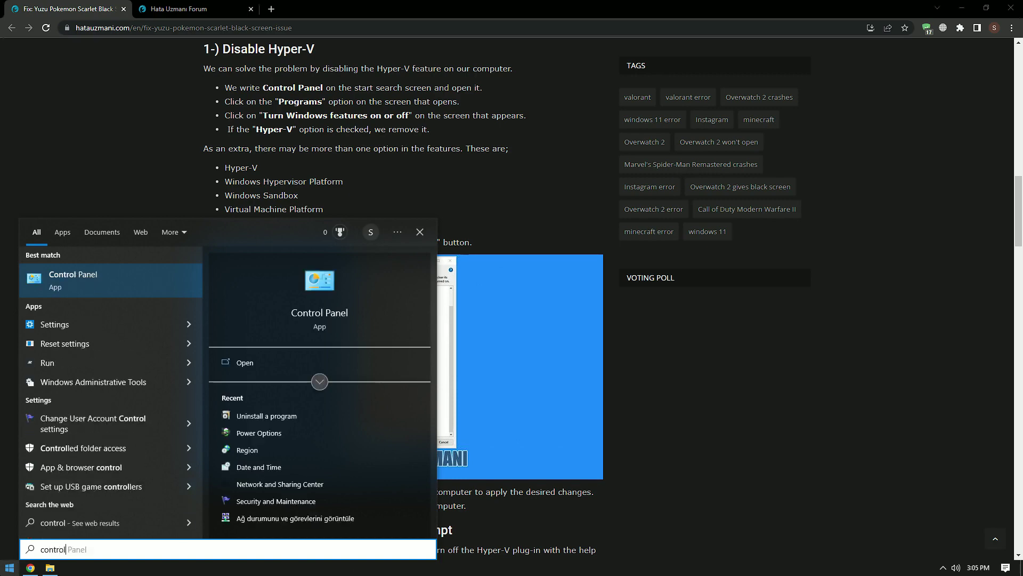
left_click(157, 281)
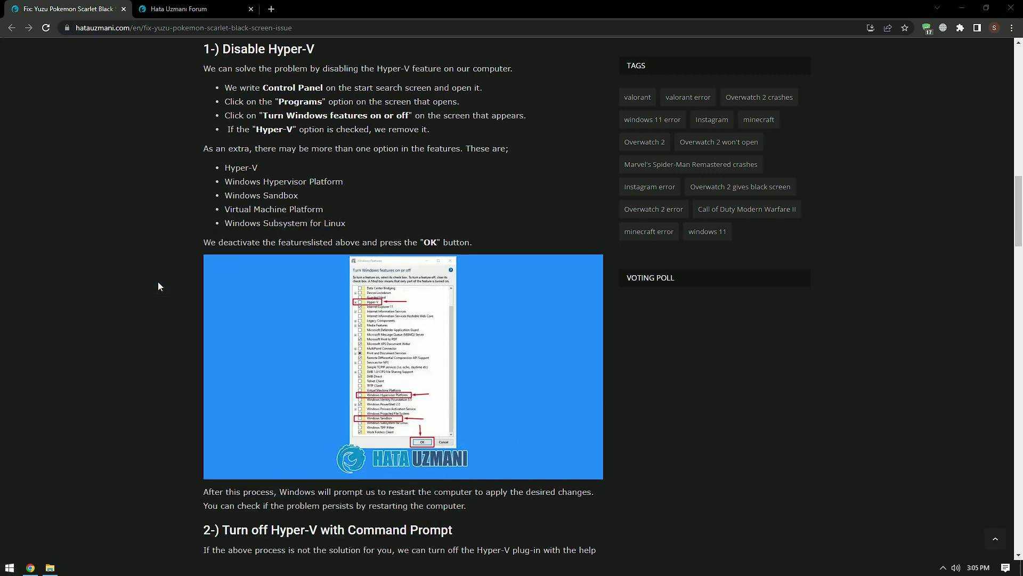
left_click(493, 373)
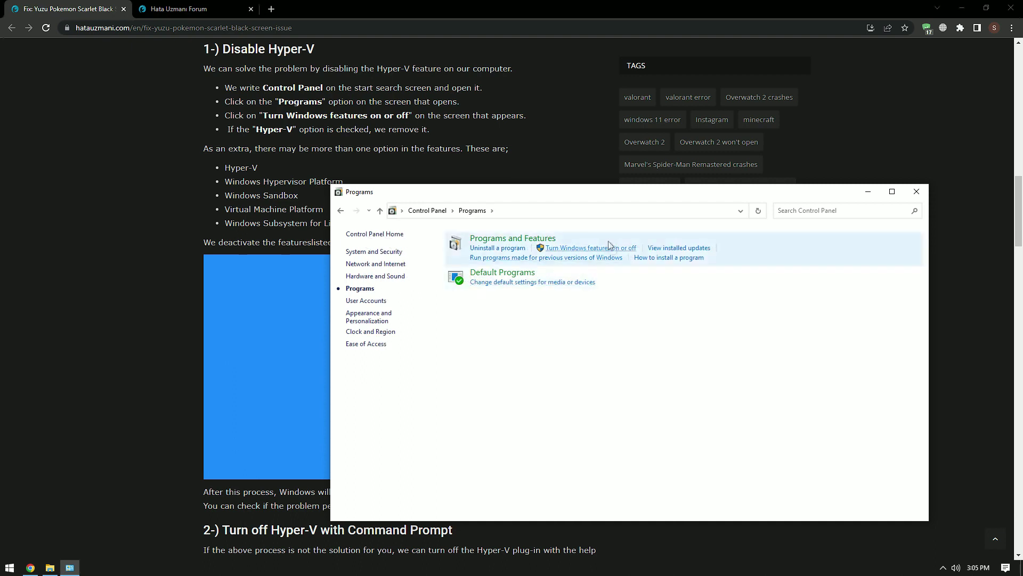
left_click(587, 249)
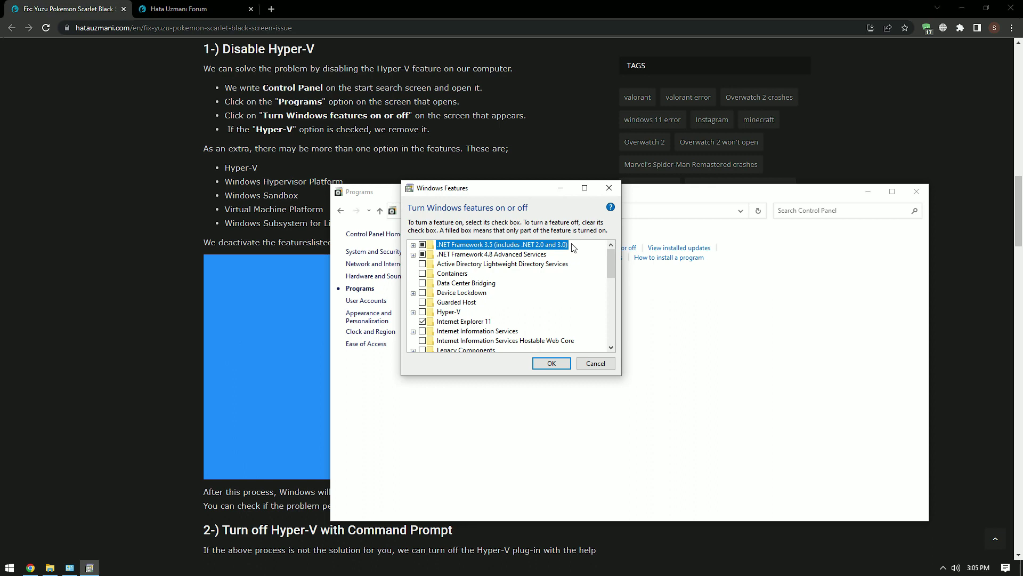
Step: Enlarge the Windows Features dialog and check the Hyper-V and Windows Hypervisor Platform entries
left_click(433, 314)
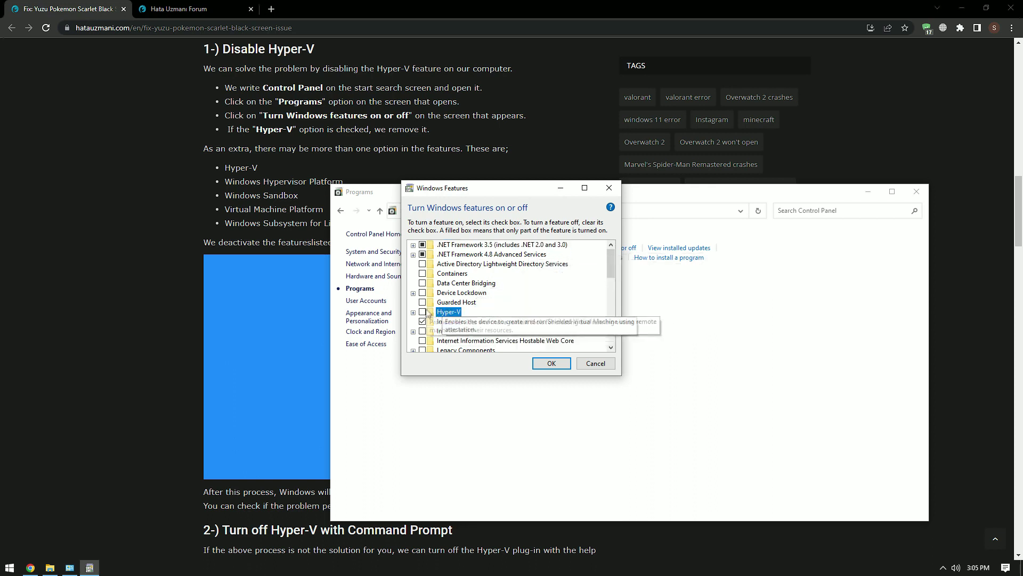
left_click_drag(469, 374, 470, 515)
key("w")
scroll(485, 346, "down", 1)
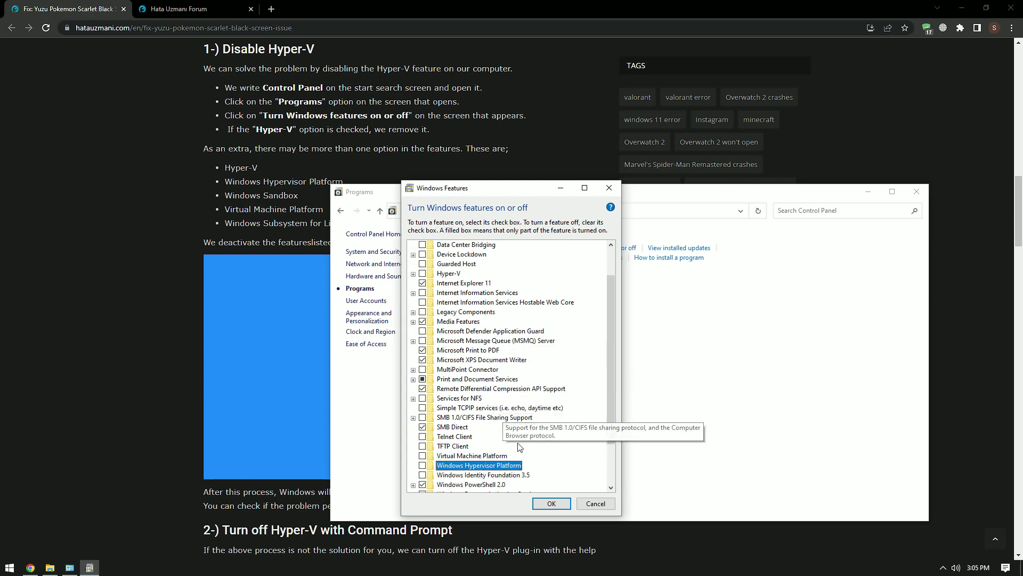
scroll(519, 446, "down", 1)
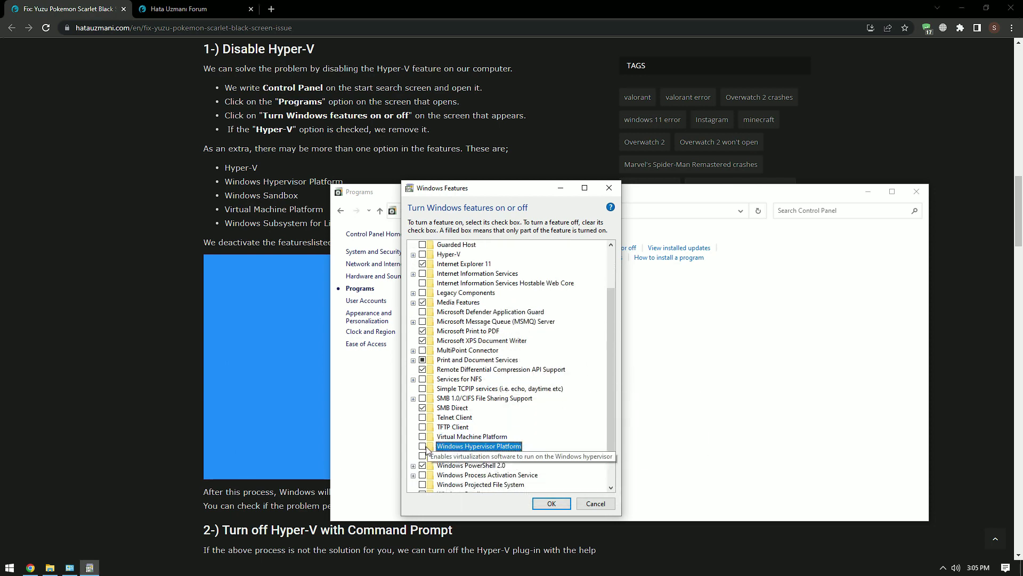
Step: Check the Windows Sandbox and Windows Subsystem for Linux entries in the Windows features list
left_click(486, 465)
scroll(486, 458, "down", 1)
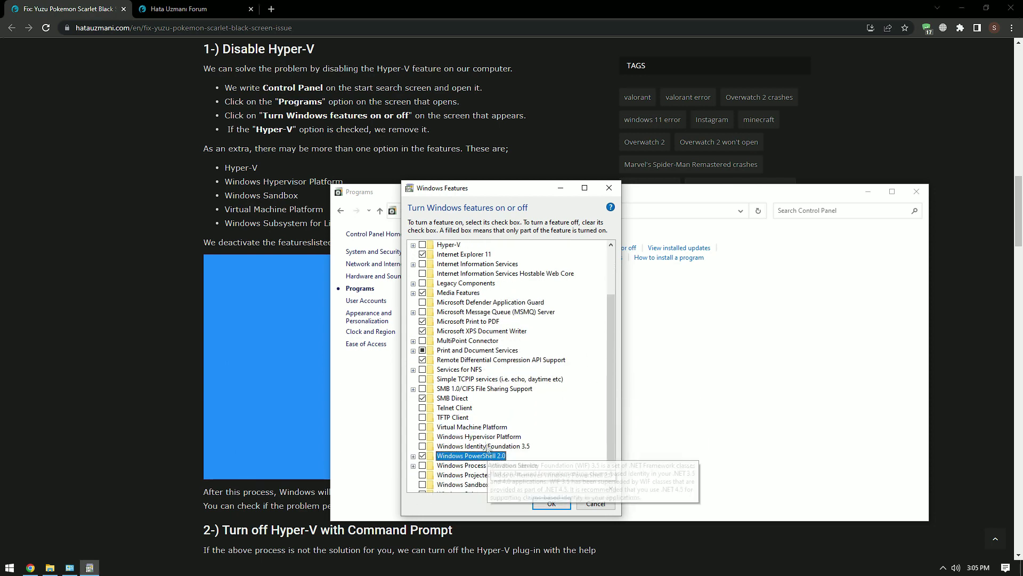
scroll(493, 451, "down", 1)
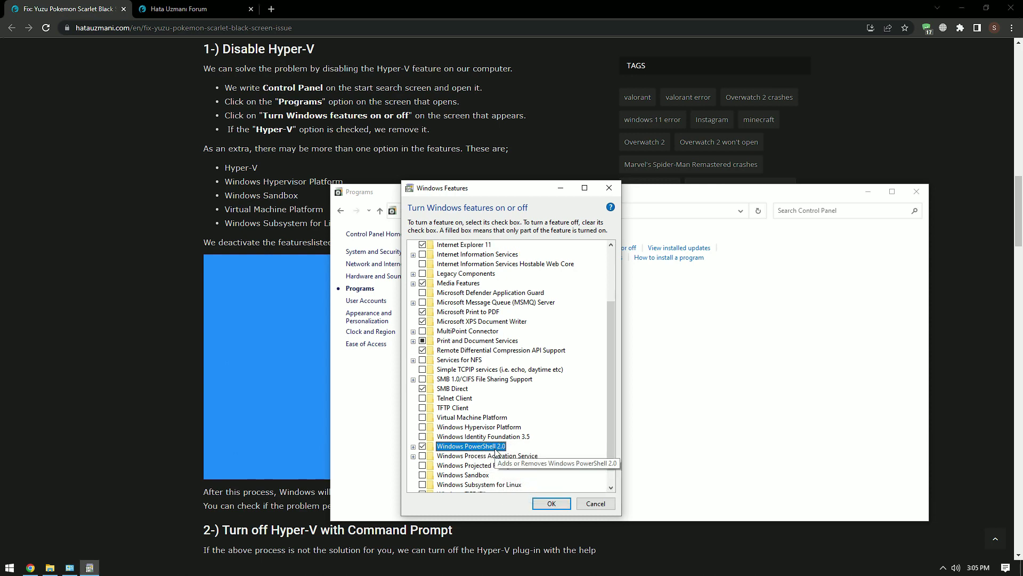
scroll(496, 452, "down", 2)
left_click(493, 437)
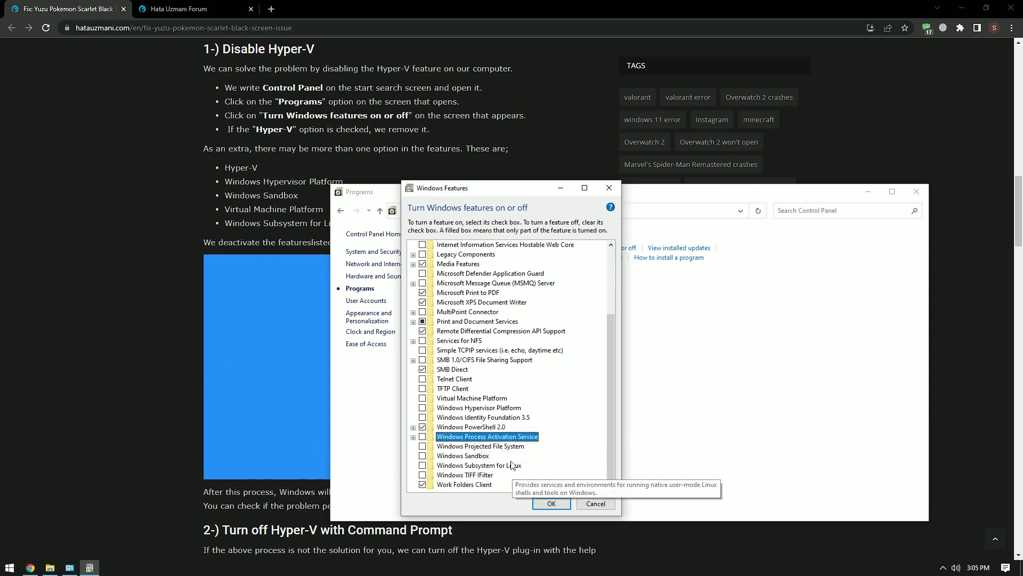
key("Down")
key("Down")
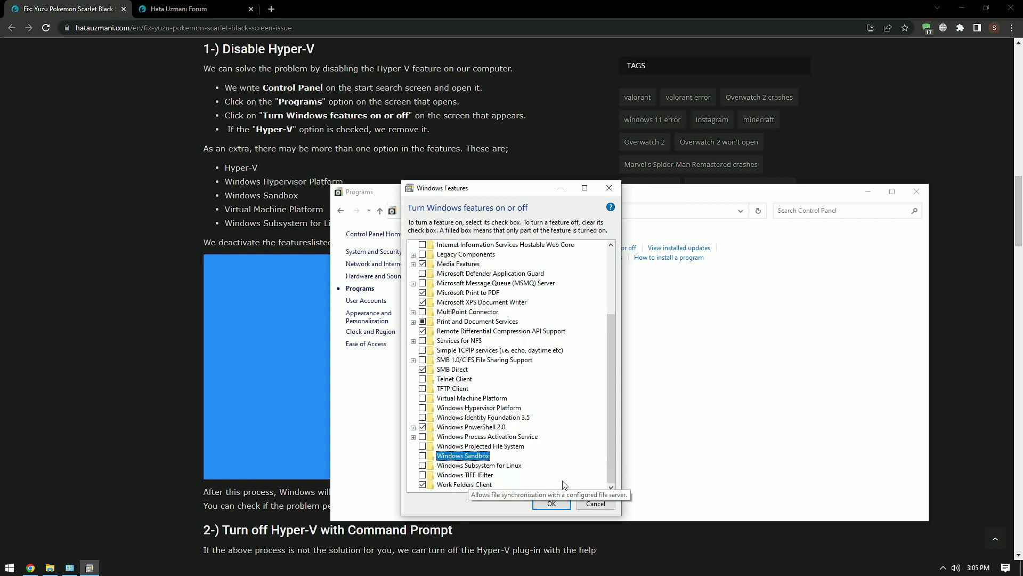
key("Down")
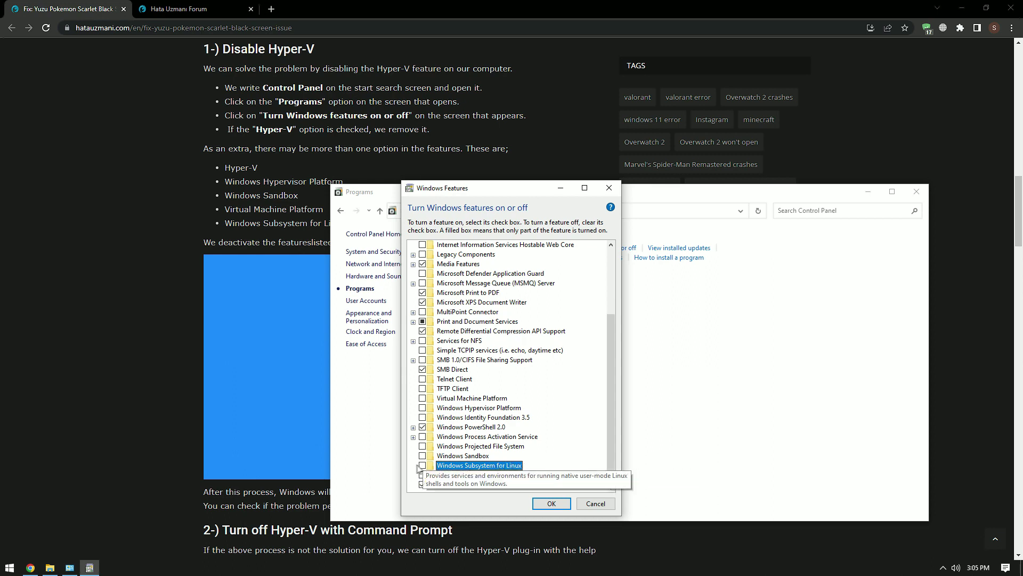
key("Down")
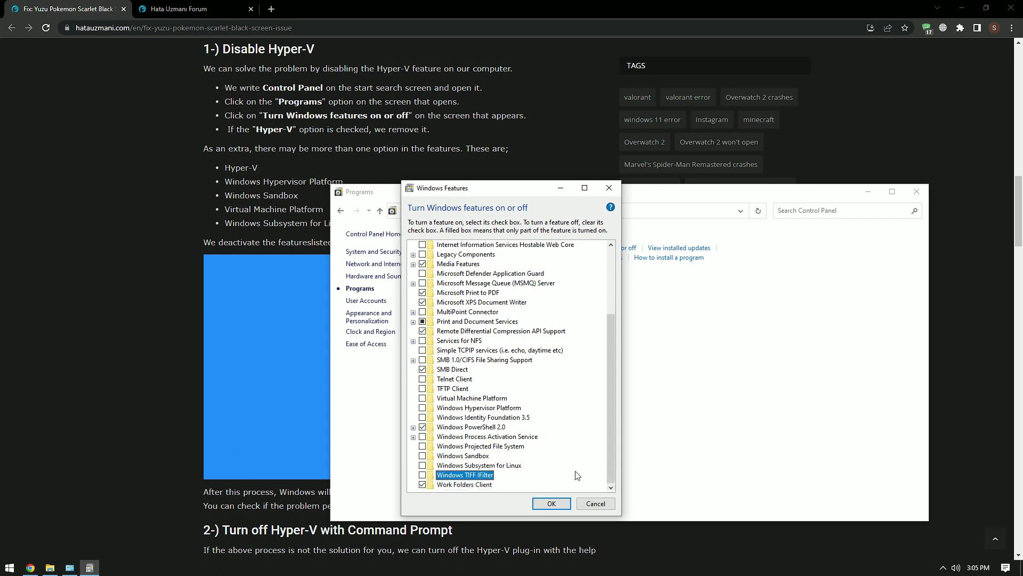
Step: Check the Virtual Machine Platform entry, accept the Windows Features selections and close Control Panel
key("Up")
key("Up")
key("Up")
key("Up")
key("Up")
key("Up")
key("Up")
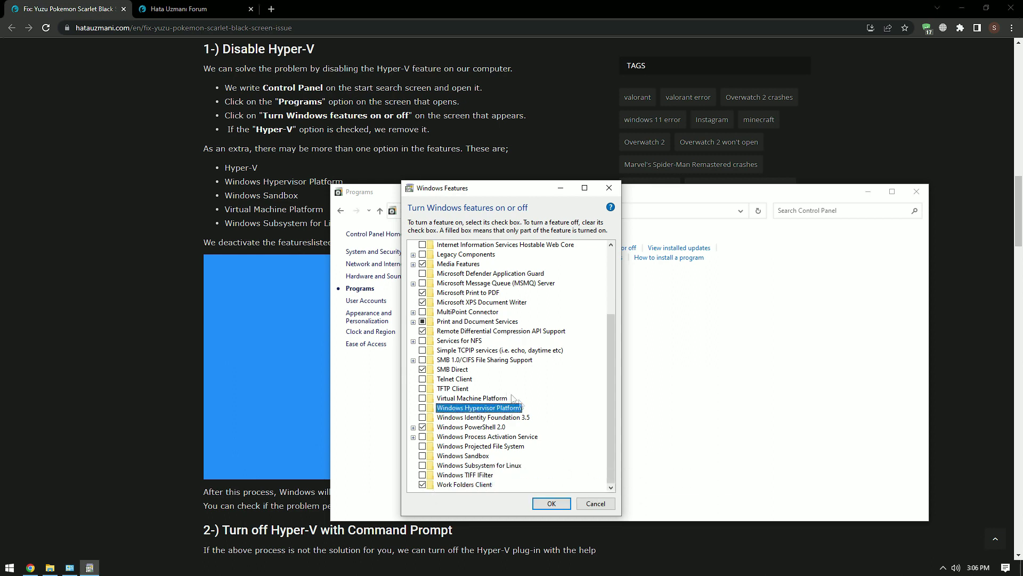
left_click(481, 398)
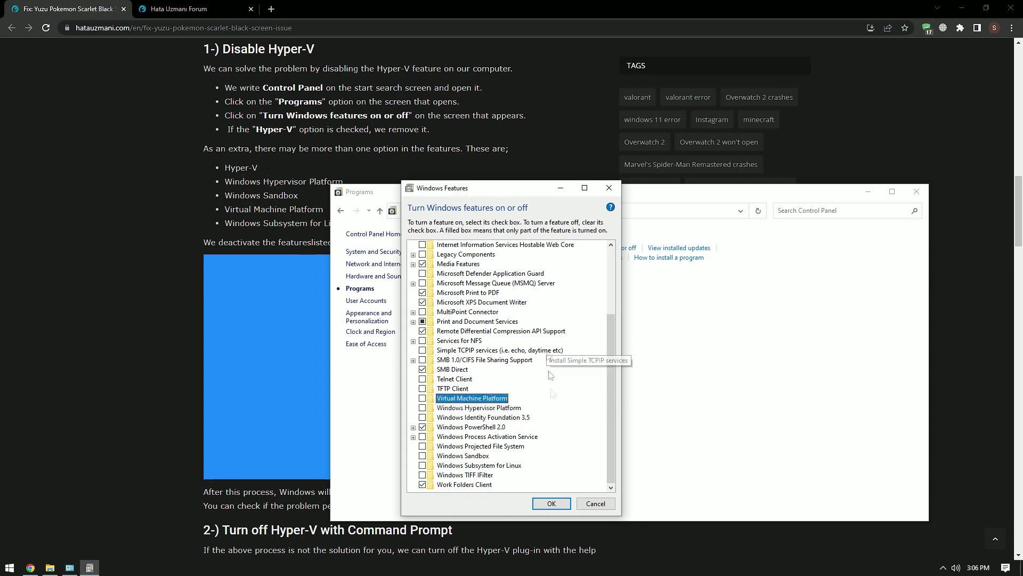
left_click(545, 504)
left_click(917, 192)
Step: View the computer's restart option and highlight the guide's list of virtualization features to deactivate
left_click(7, 566)
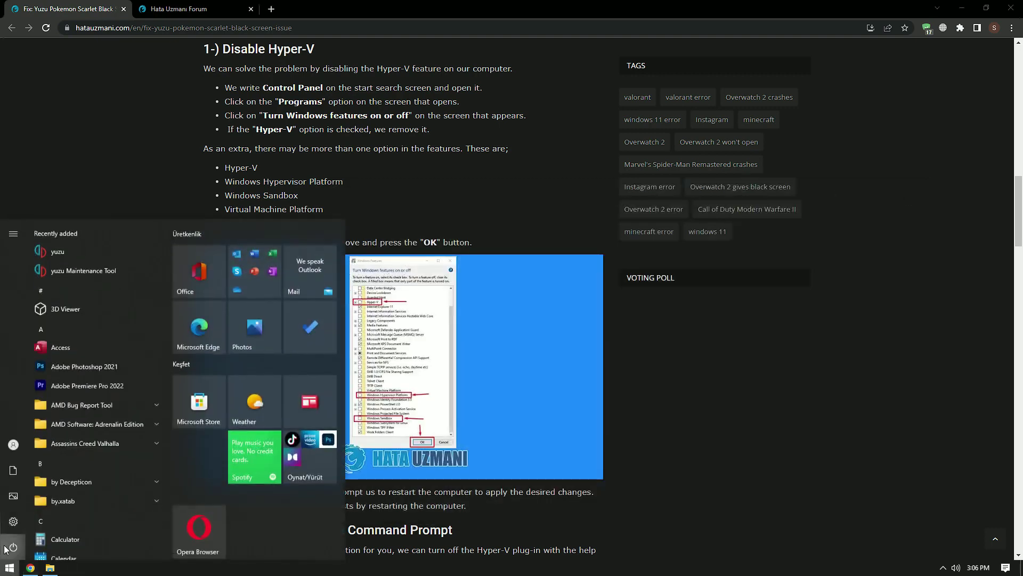
left_click(12, 547)
left_click(36, 525)
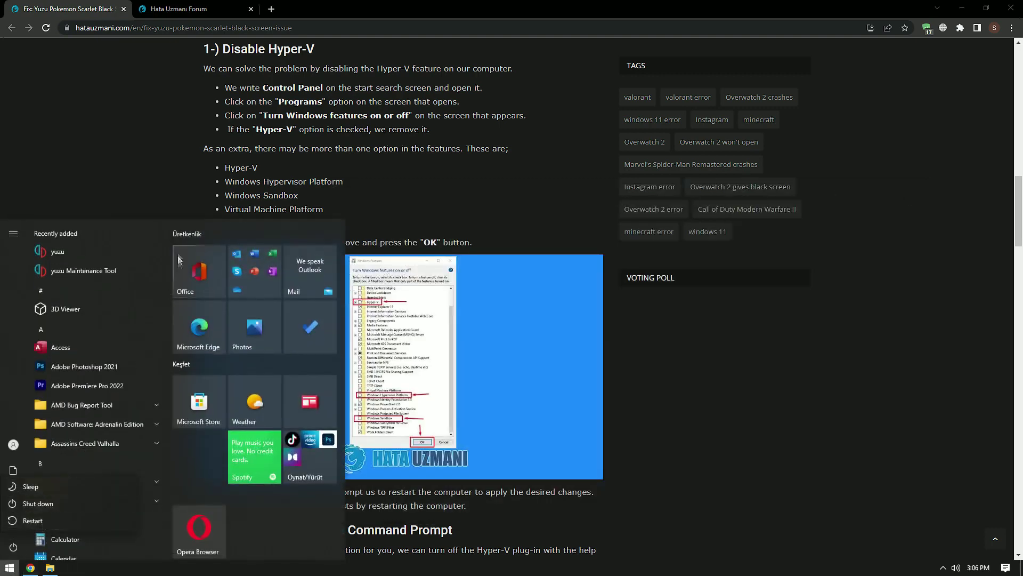
left_click(169, 188)
left_click_drag(225, 168, 389, 270)
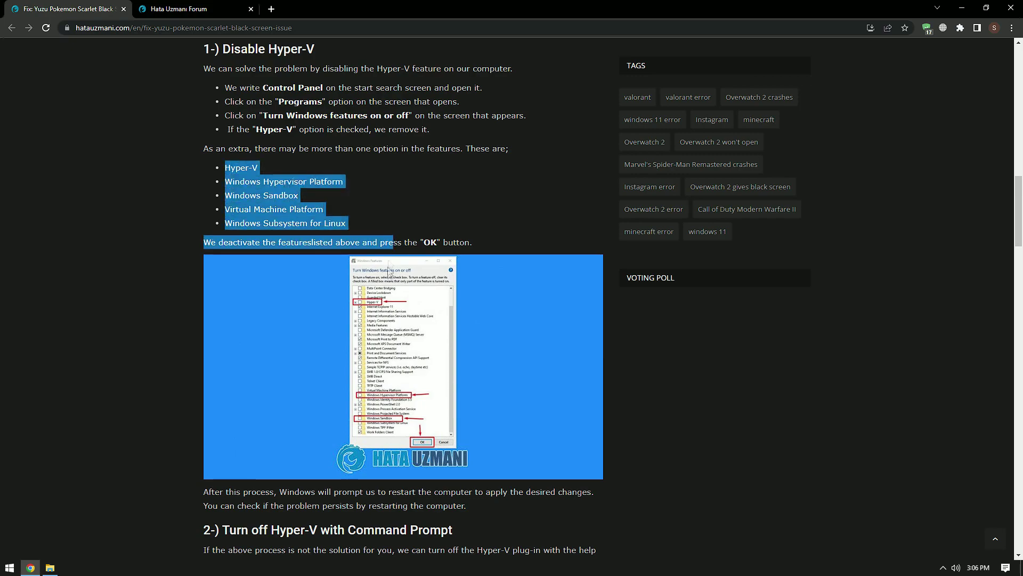
Step: Find Command Prompt with a search for "cmd" and run it as administrator
scroll(129, 394, "down", 9)
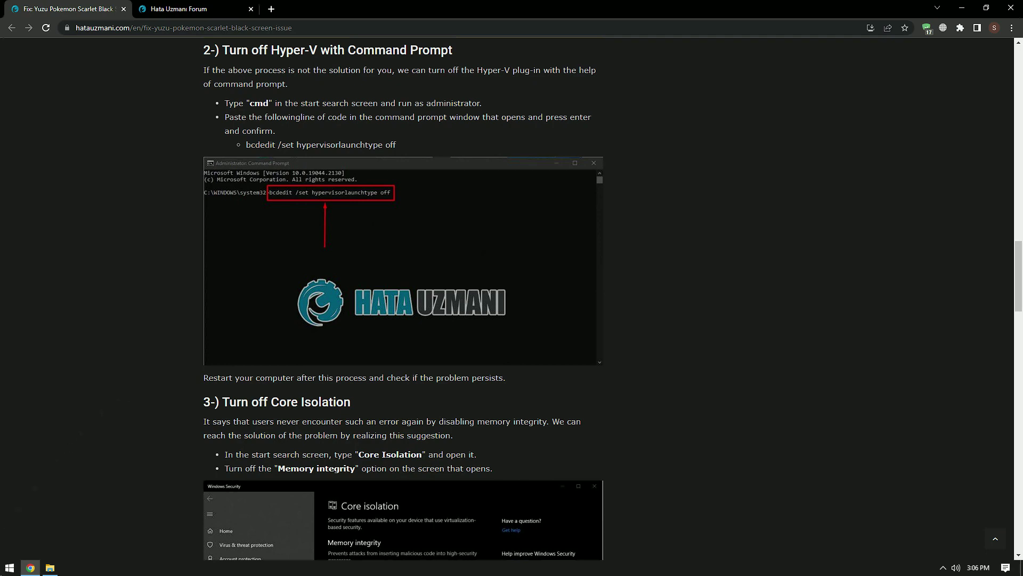
key("super")
type("cmd")
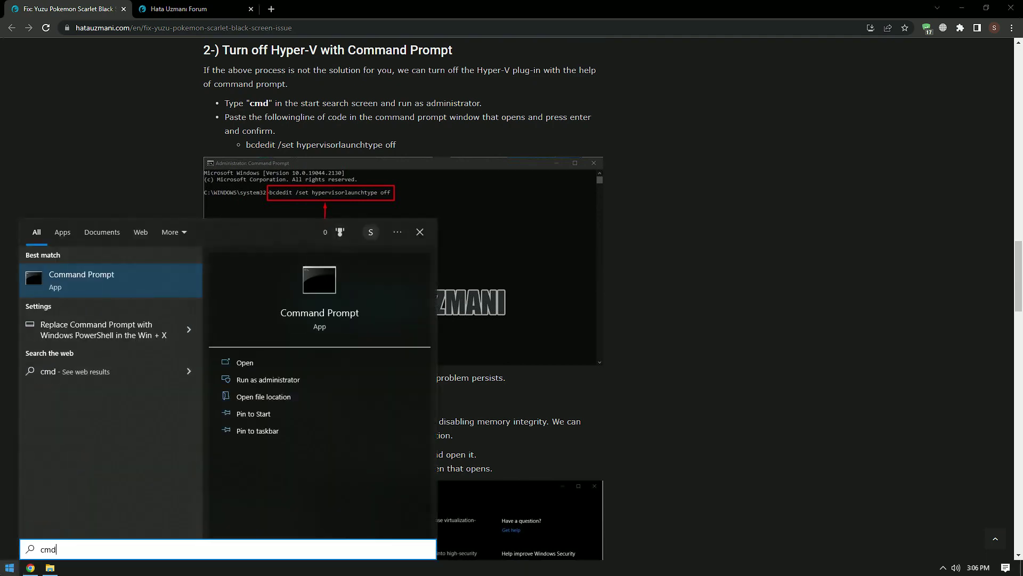
left_click(274, 380)
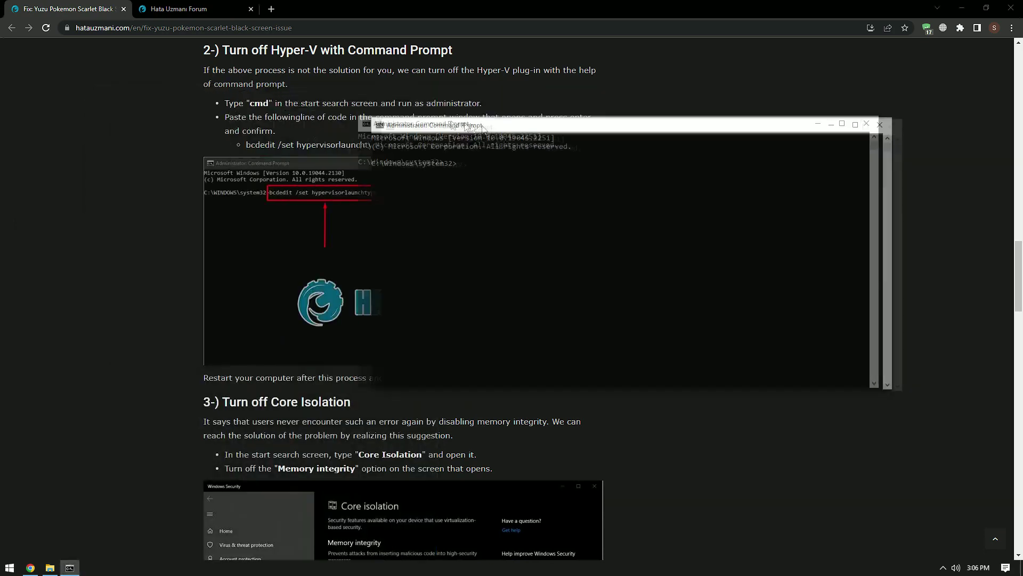
Step: Copy "bcdedit /set hypervisorlaunchtype off" from the guide, run it in the administrator Command Prompt, and close that window
triple_click(372, 145)
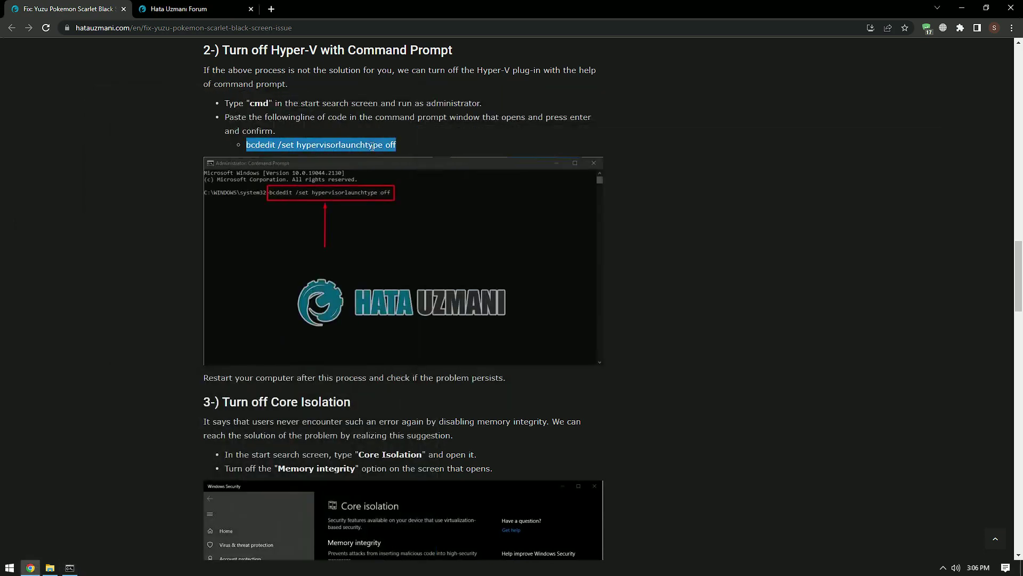
key("ctrl+c")
right_click(506, 213)
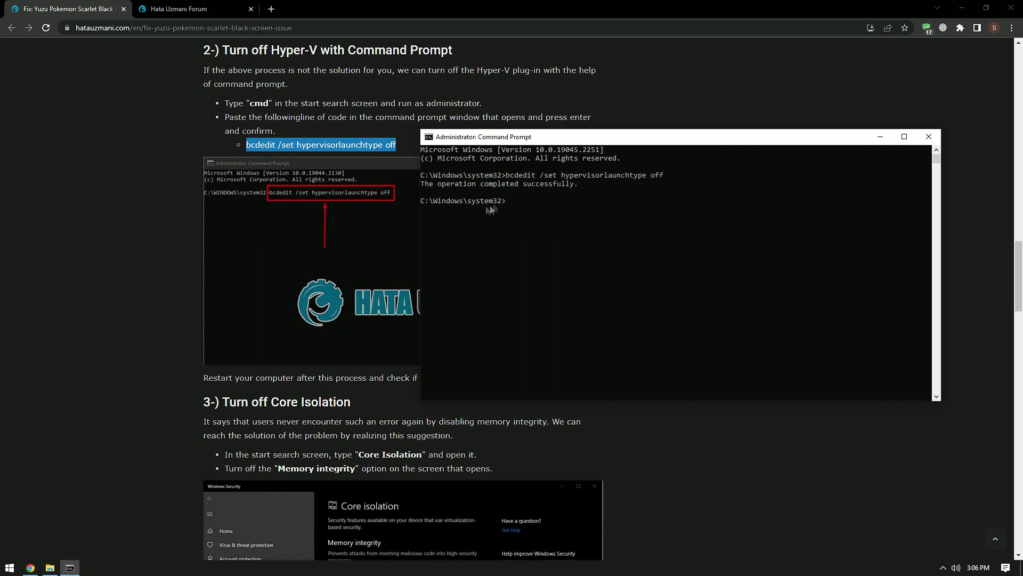
left_click(929, 137)
Step: View the computer's Sleep, Shut down and Restart choices and dismiss them
left_click(9, 568)
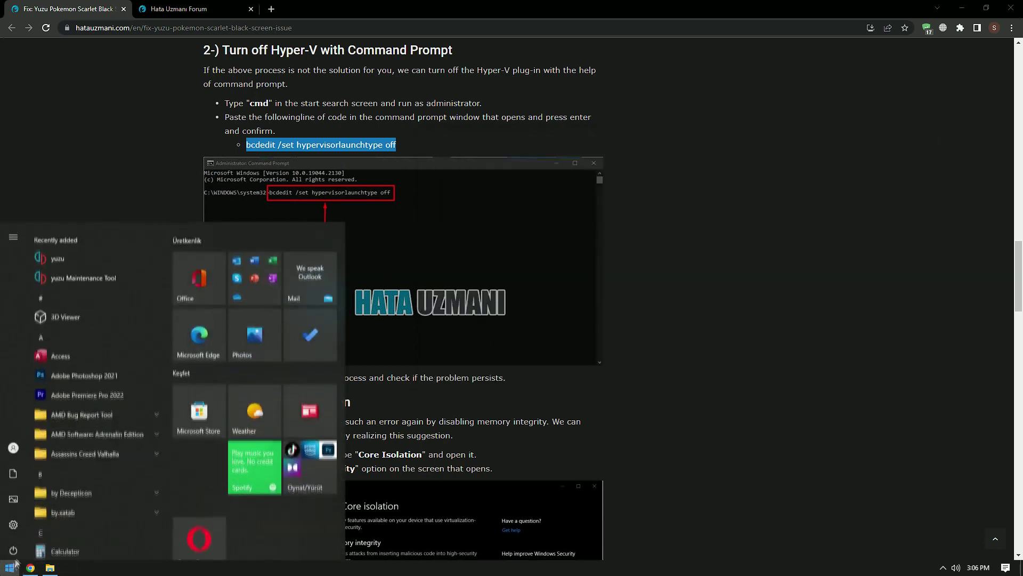
left_click(14, 547)
key("Escape")
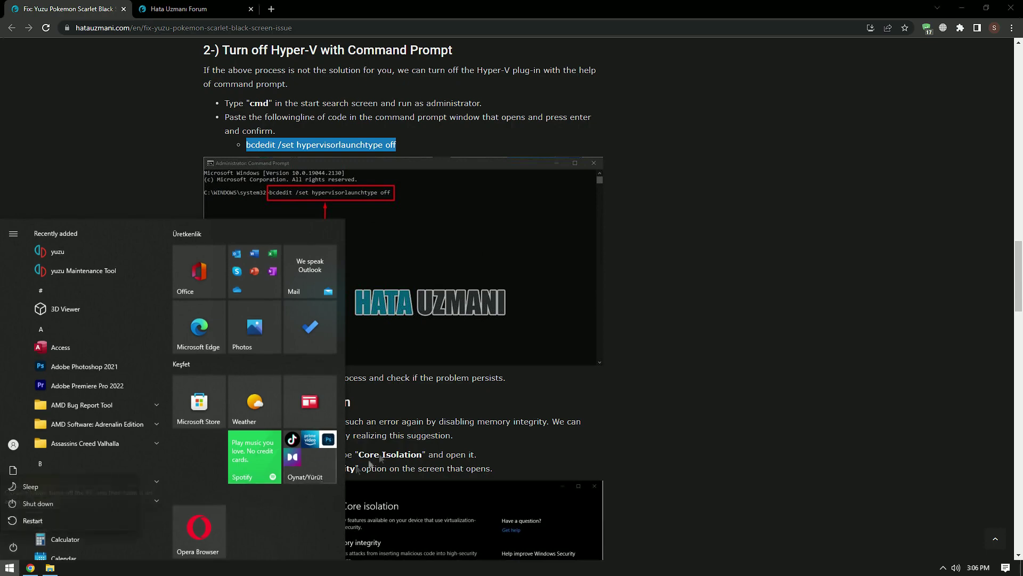
left_click(417, 422)
Step: Open the Core isolation settings to check the Memory integrity switch, and close Windows Security
scroll(137, 411, "down", 5)
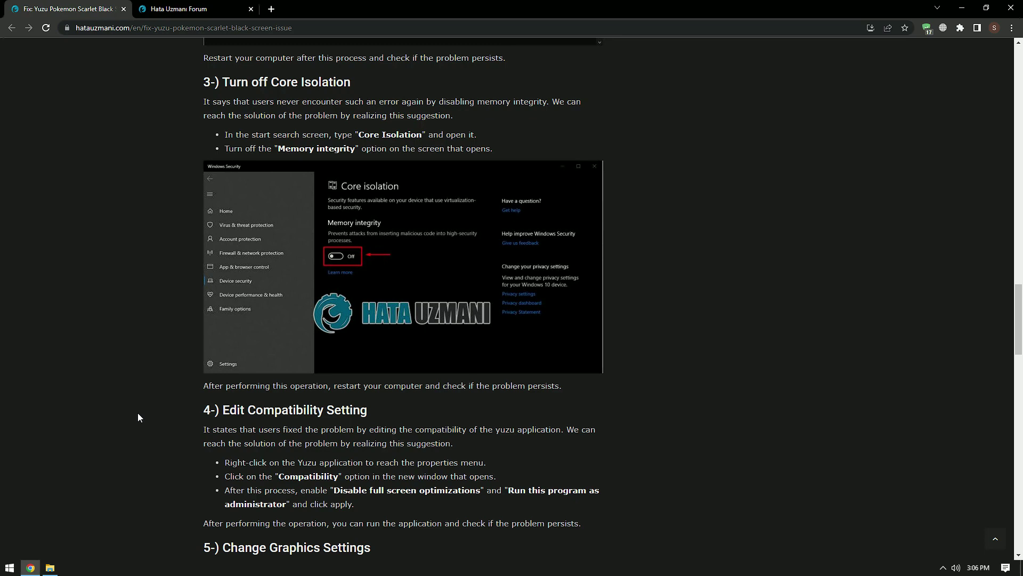
left_click(3, 569)
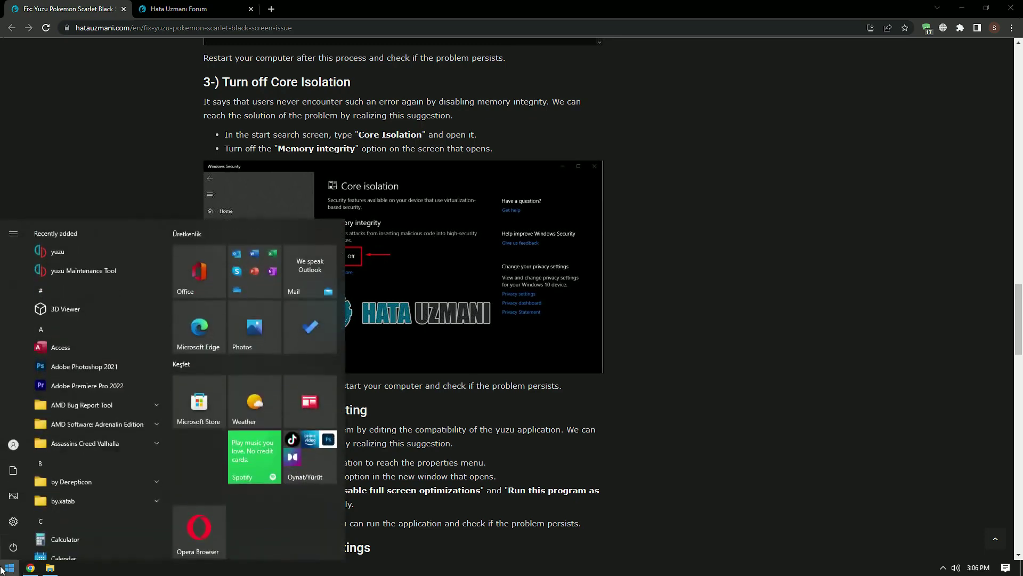
type("core")
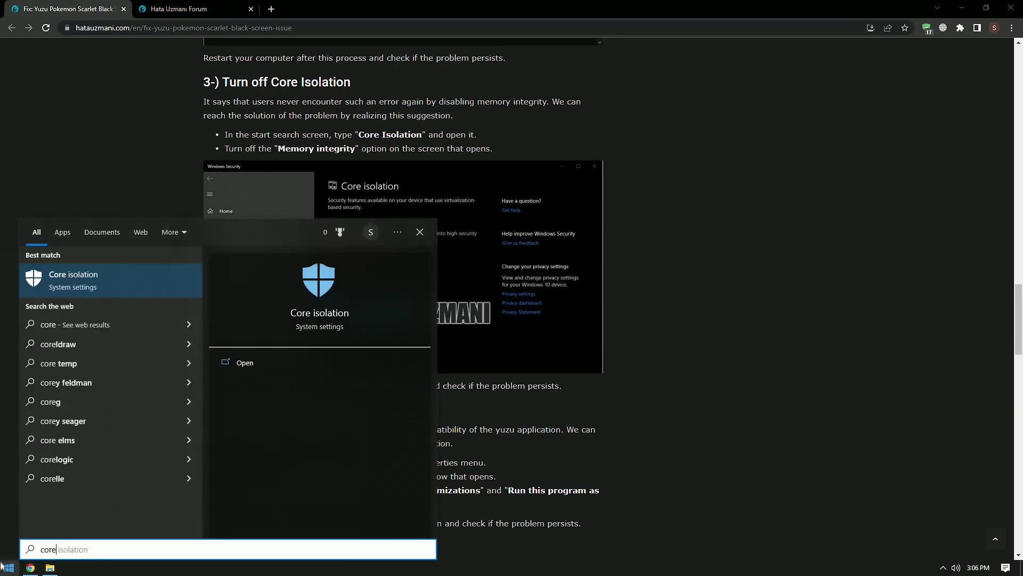
left_click(73, 283)
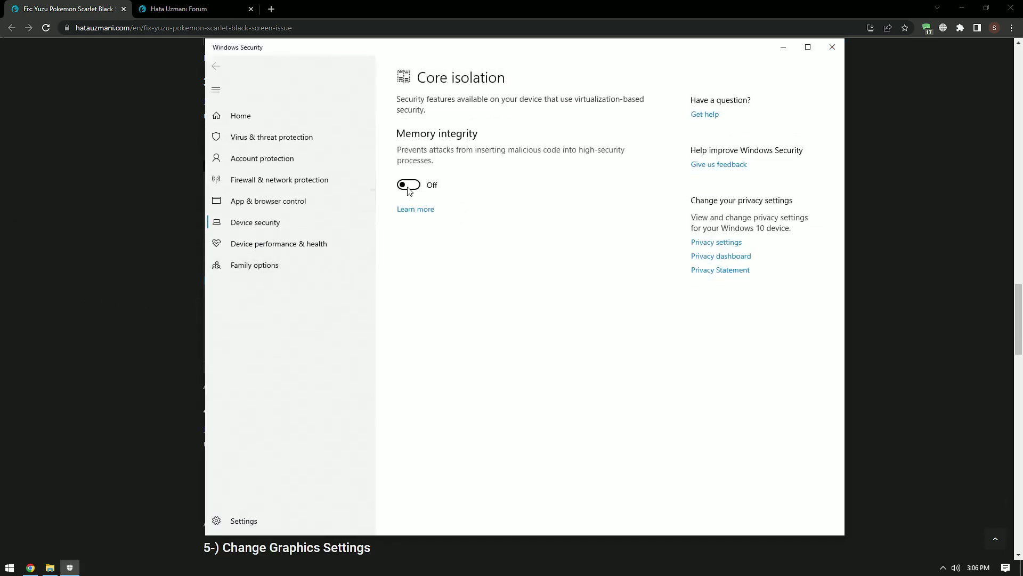
left_click(832, 47)
Step: View the computer's power choices, including Restart, and leave them without choosing one
left_click(5, 566)
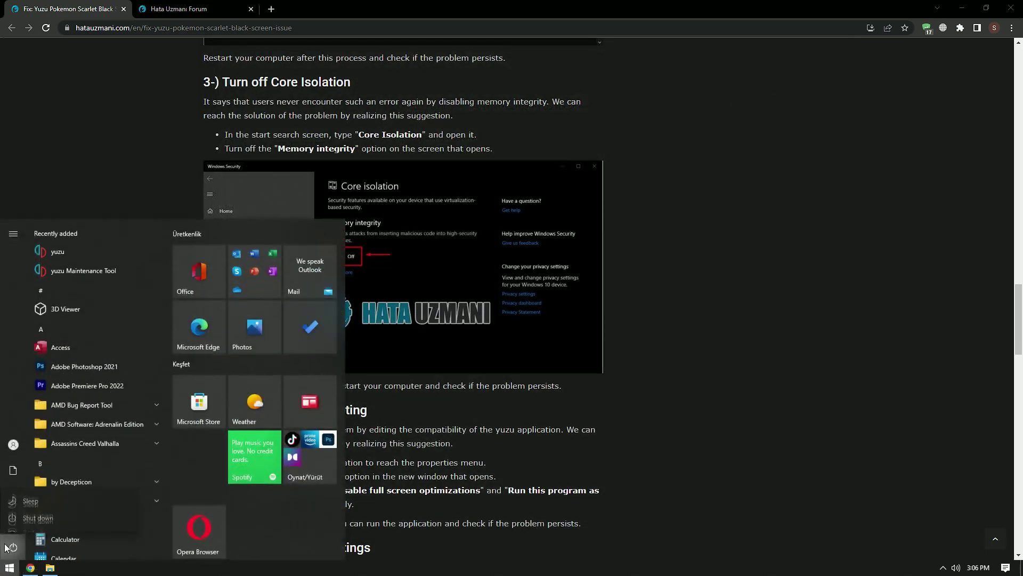
left_click(13, 546)
left_click(215, 488)
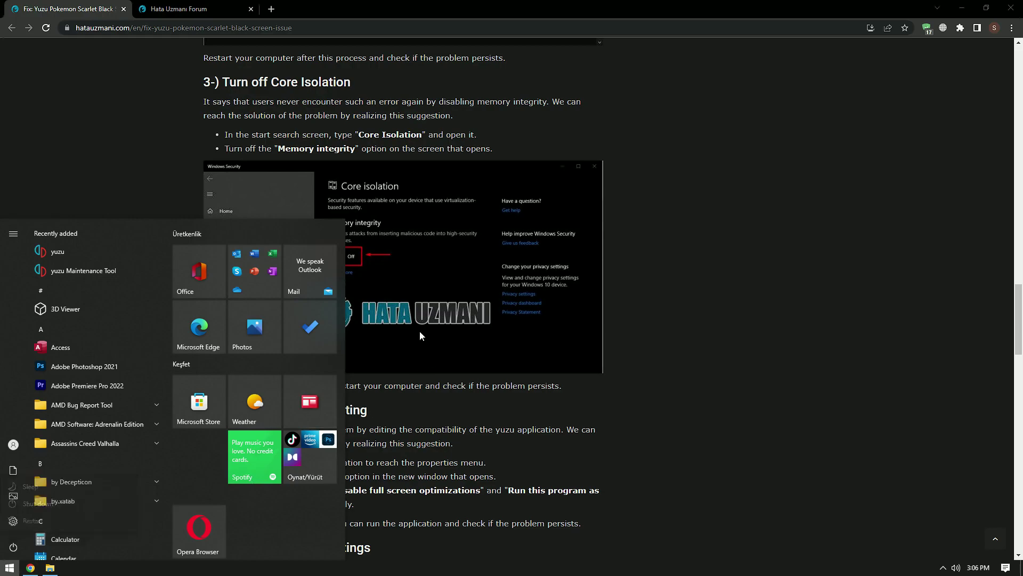
Step: Go to the guide's Edit Compatibility Setting section and open the Properties of the yuzu shortcut in New folder
left_click(398, 332)
scroll(144, 386, "down", 6)
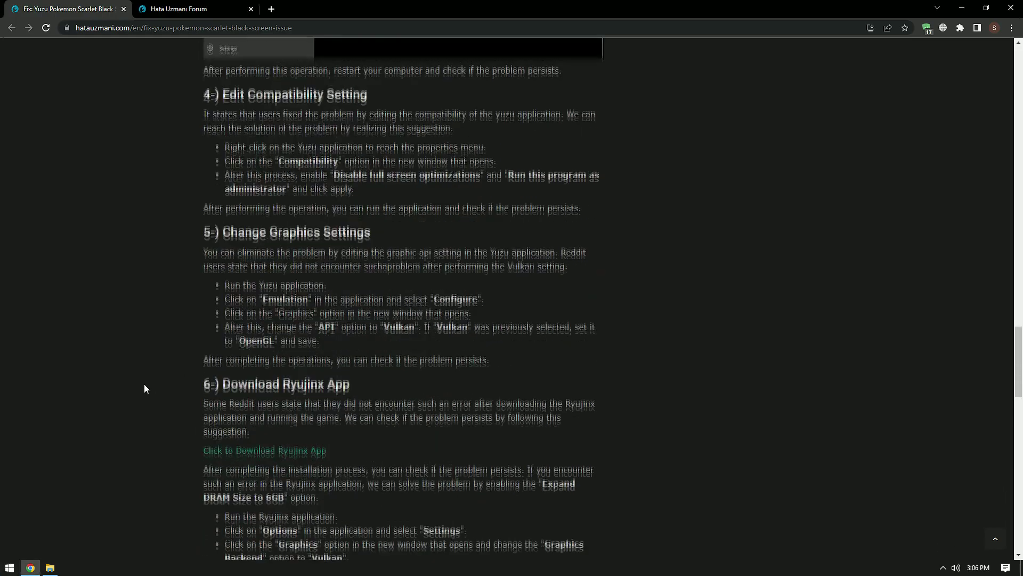
scroll(144, 387, "down", 1)
scroll(143, 388, "up", 1)
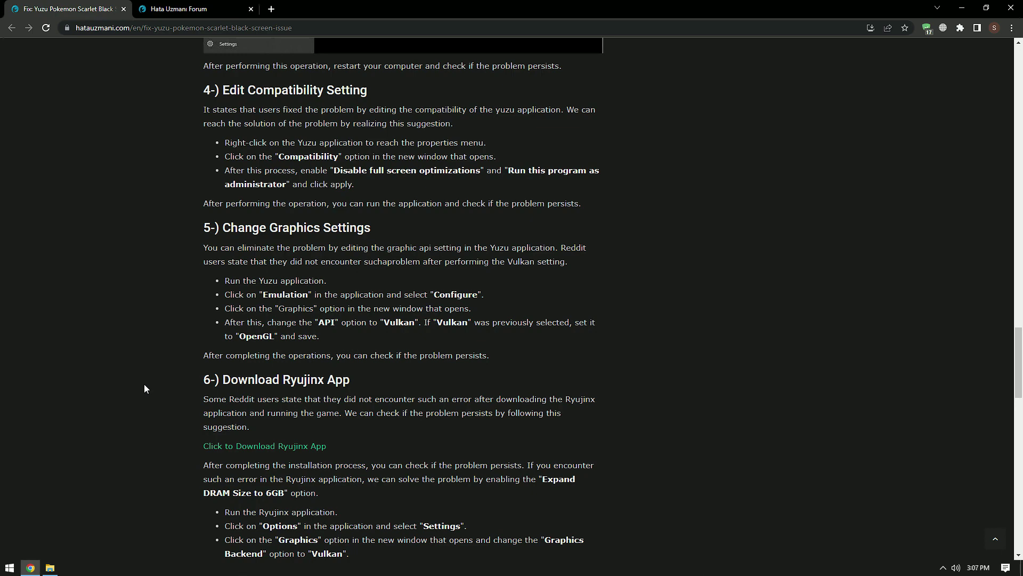
left_click(50, 567)
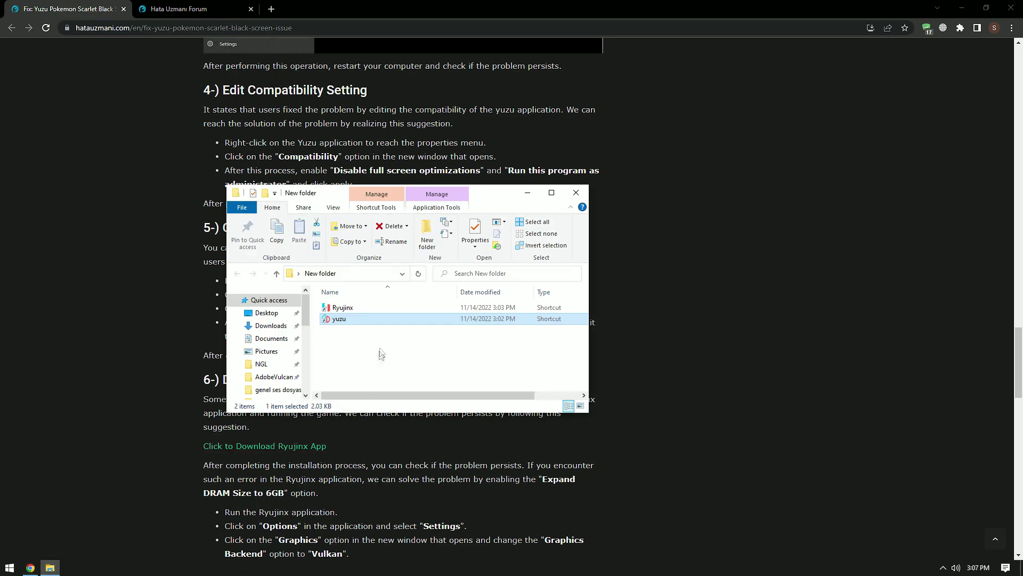
right_click(343, 321)
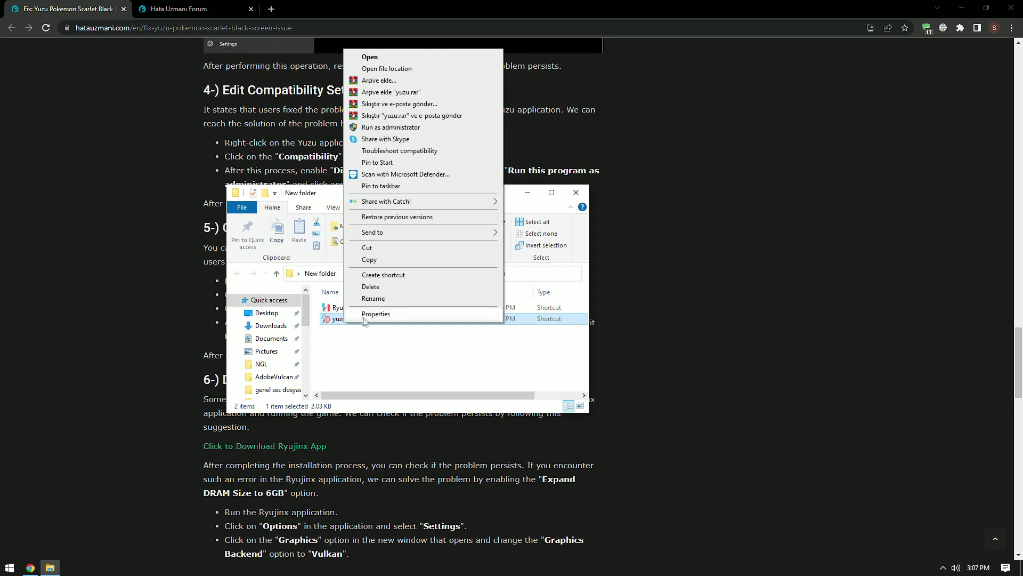
left_click(365, 316)
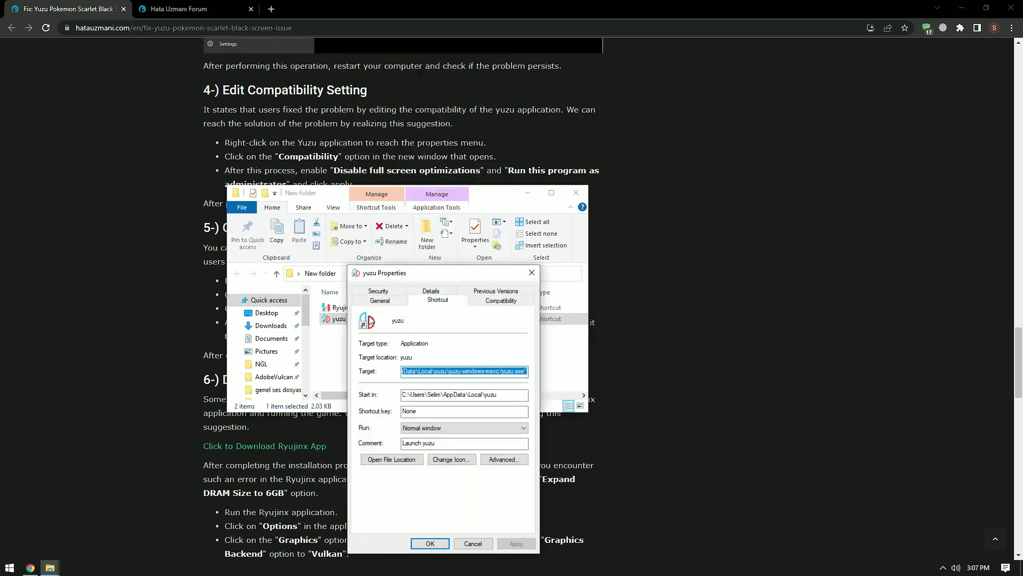
Step: Enable "Disable fullscreen optimizations" and "Run this program as an administrator" in yuzu's compatibility settings, and apply them
left_click(501, 302)
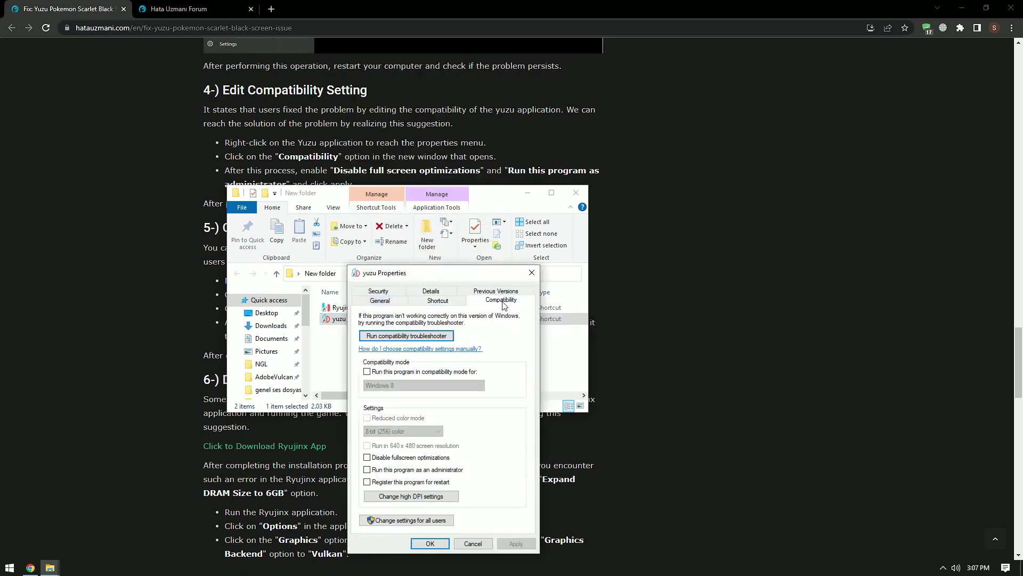
left_click(382, 458)
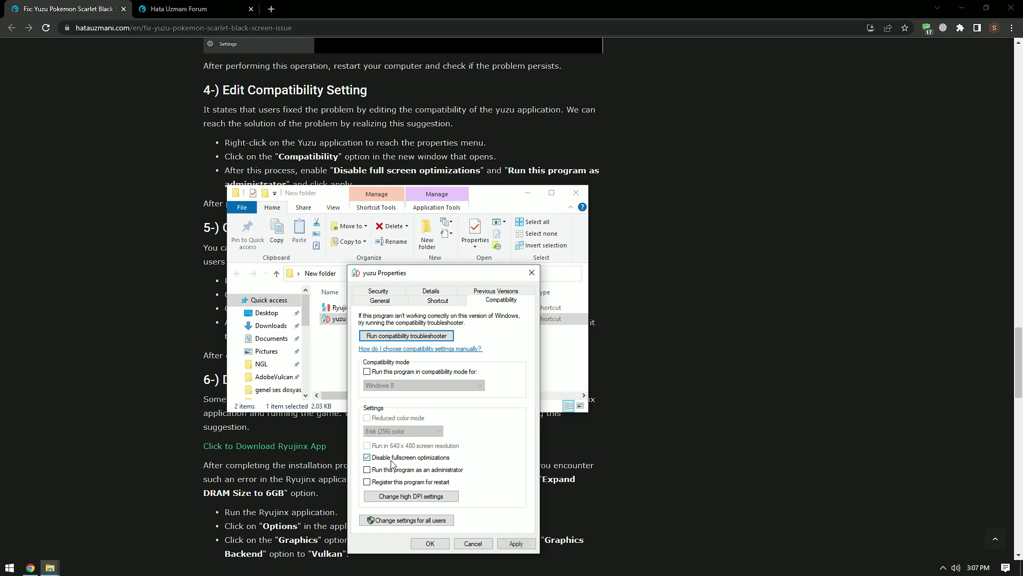
left_click(367, 470)
left_click(527, 549)
left_click(419, 543)
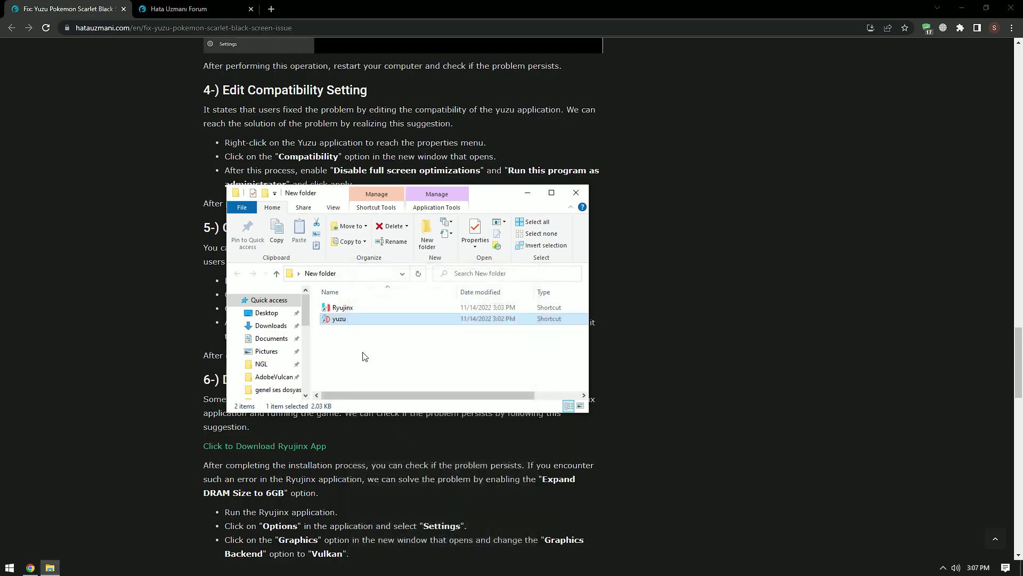
Step: Go to the guide's Change Graphics Settings section and launch yuzu from its shortcut in New folder
left_click(187, 313)
scroll(187, 312, "down", 3)
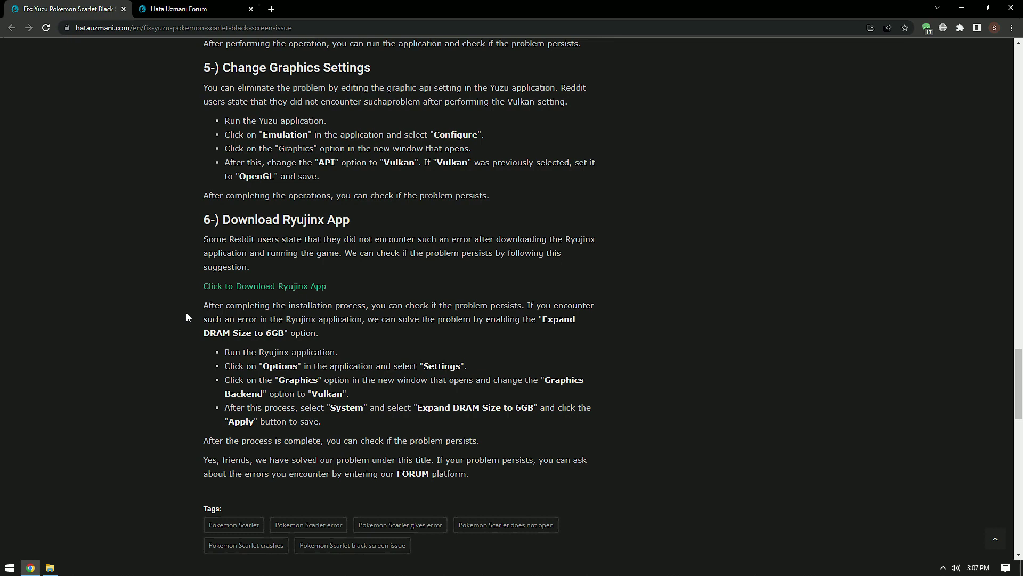
left_click(50, 567)
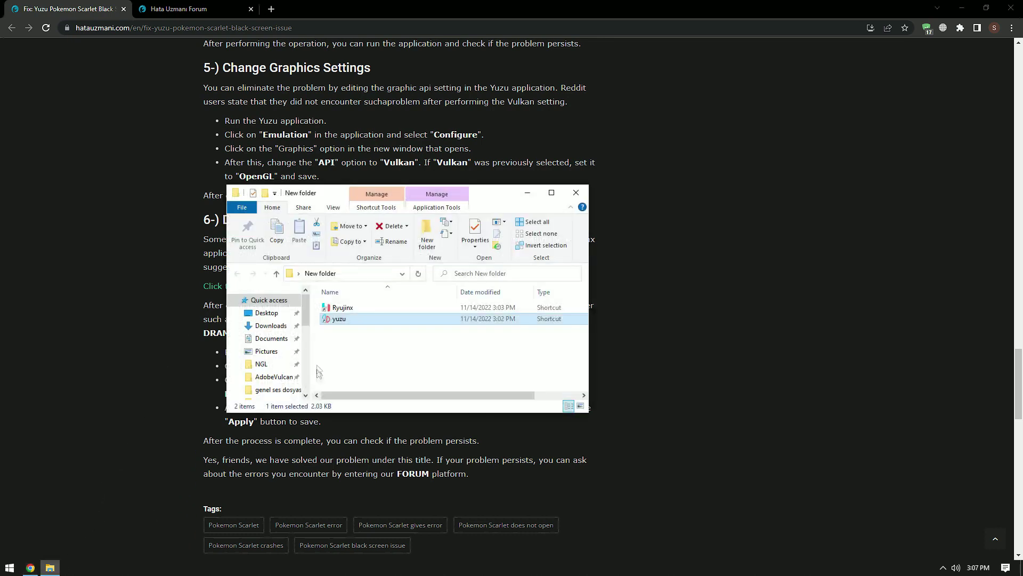
double_click(341, 324)
left_click(617, 300)
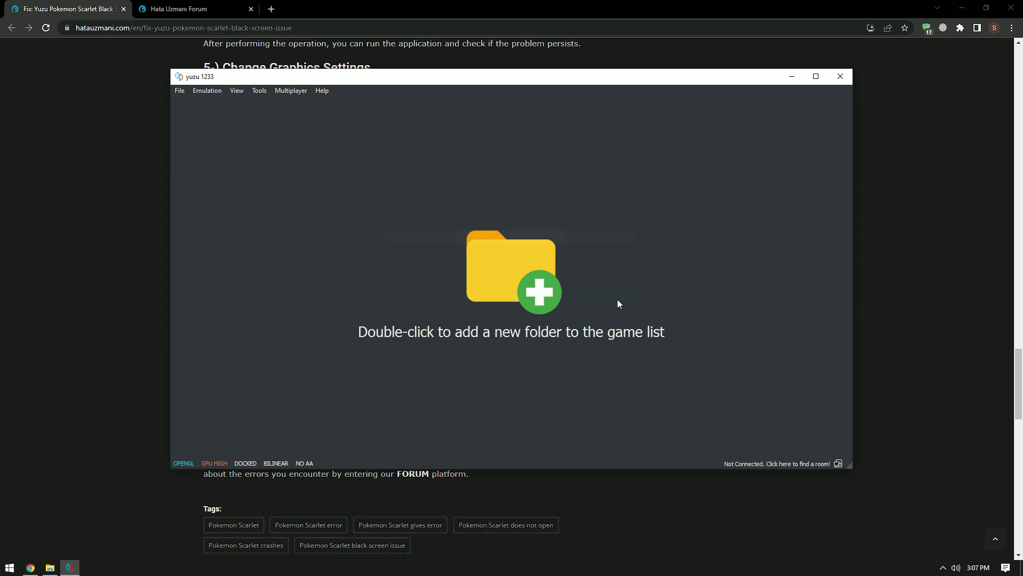
Step: Set the graphics API to Vulkan in yuzu's configuration, save it, and close yuzu to return to the guide
left_click(198, 88)
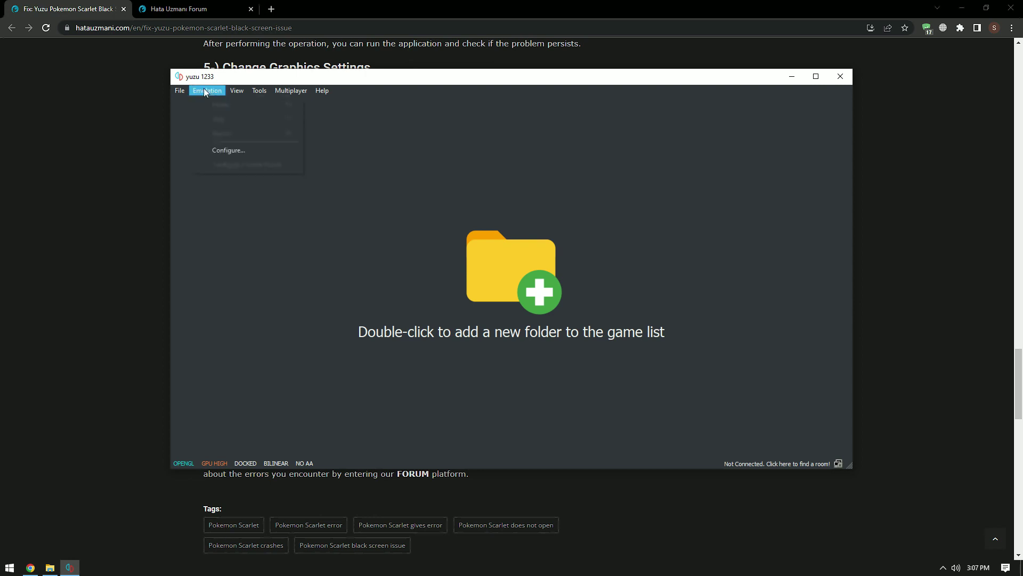
left_click(229, 155)
left_click(246, 127)
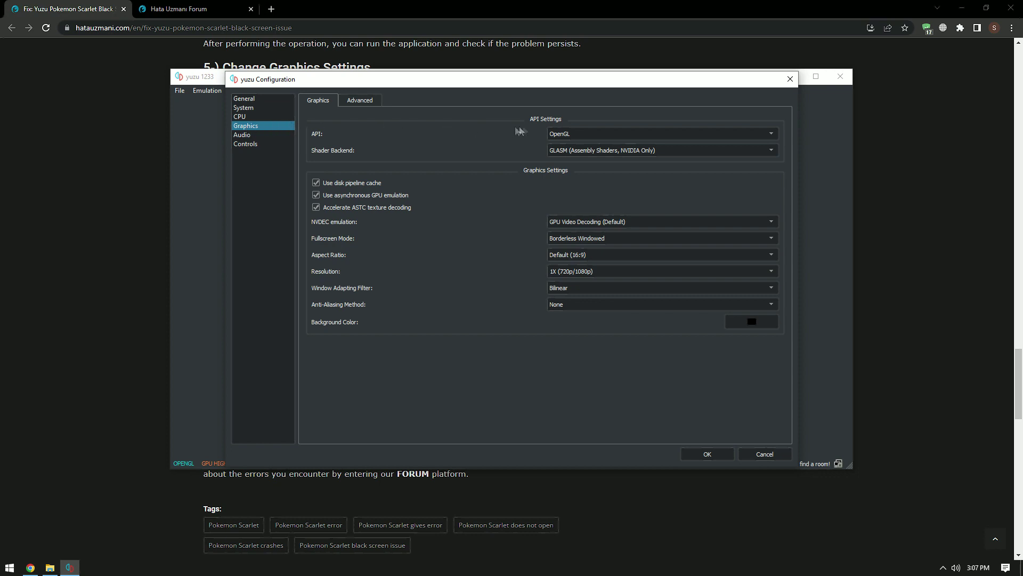
left_click(555, 134)
left_click(557, 150)
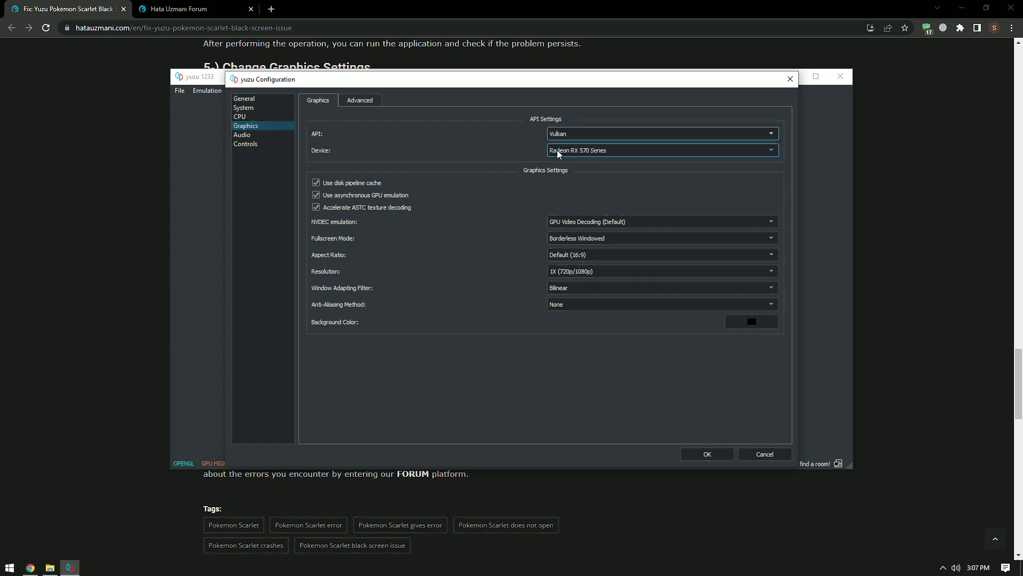
left_click(561, 135)
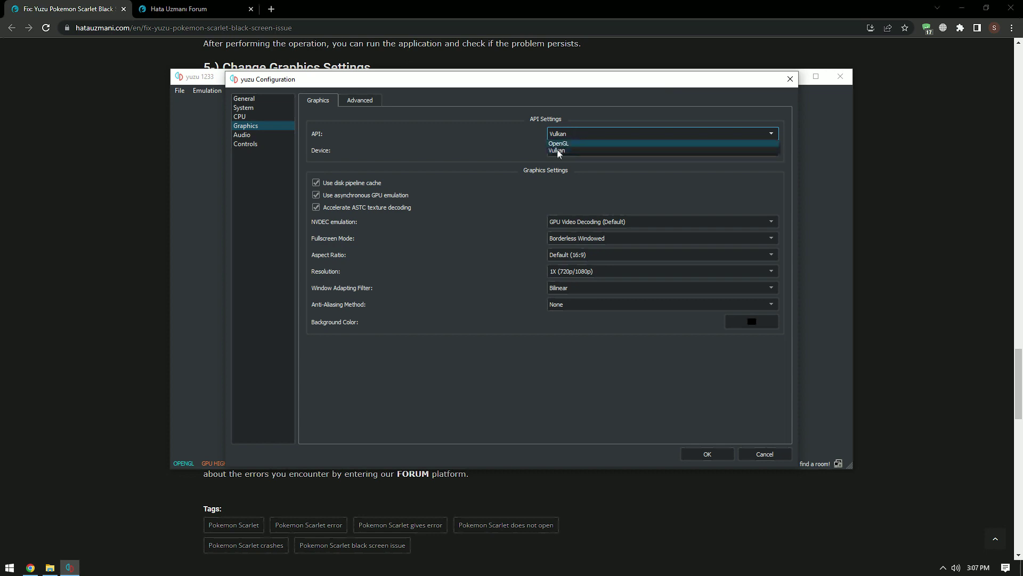
left_click(557, 151)
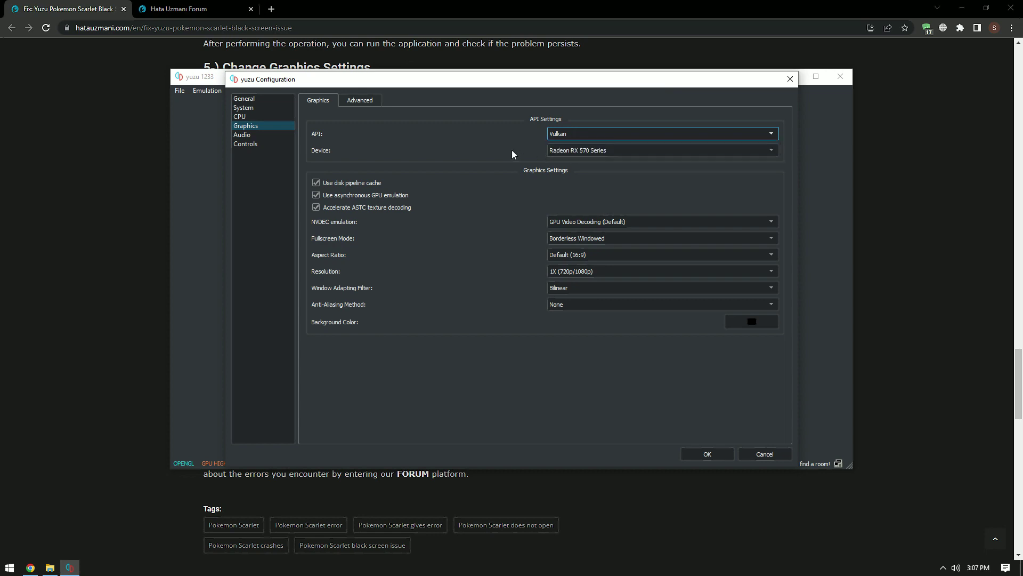
left_click(700, 453)
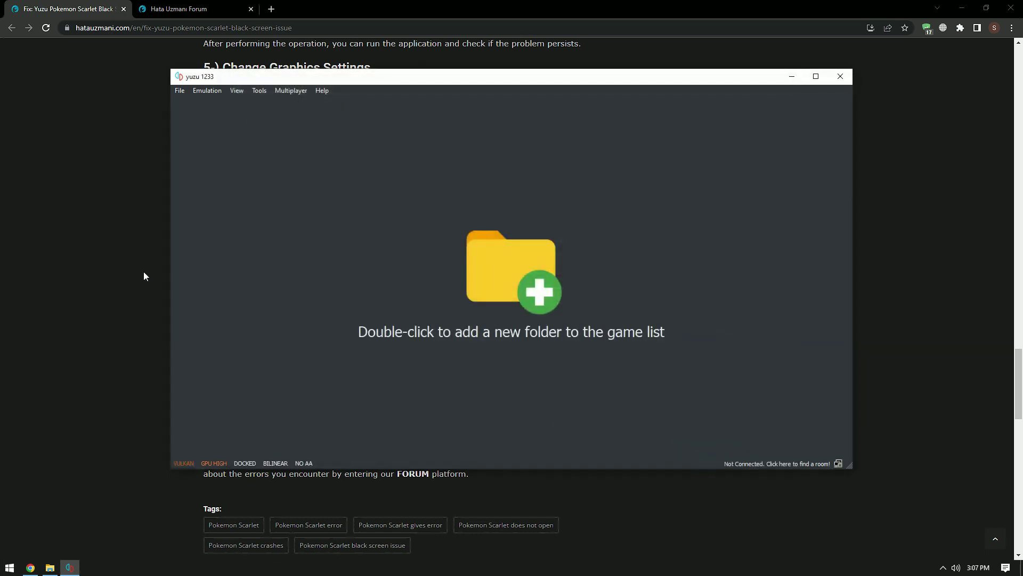
left_click(839, 77)
left_click(174, 234)
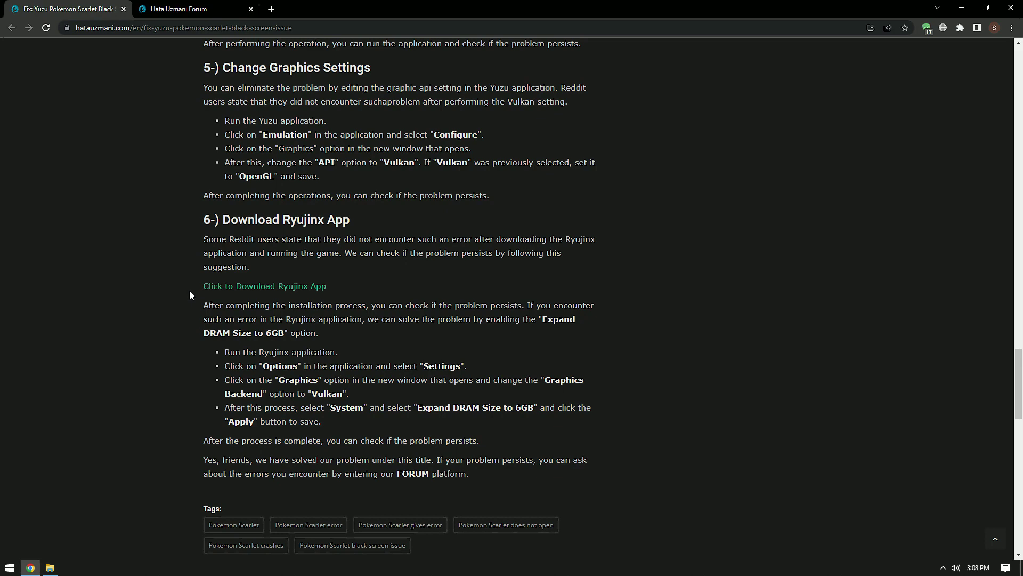
Step: Run Ryujinx as administrator from New folder, dismiss the keys error, and bring its main window to the front
left_click(50, 567)
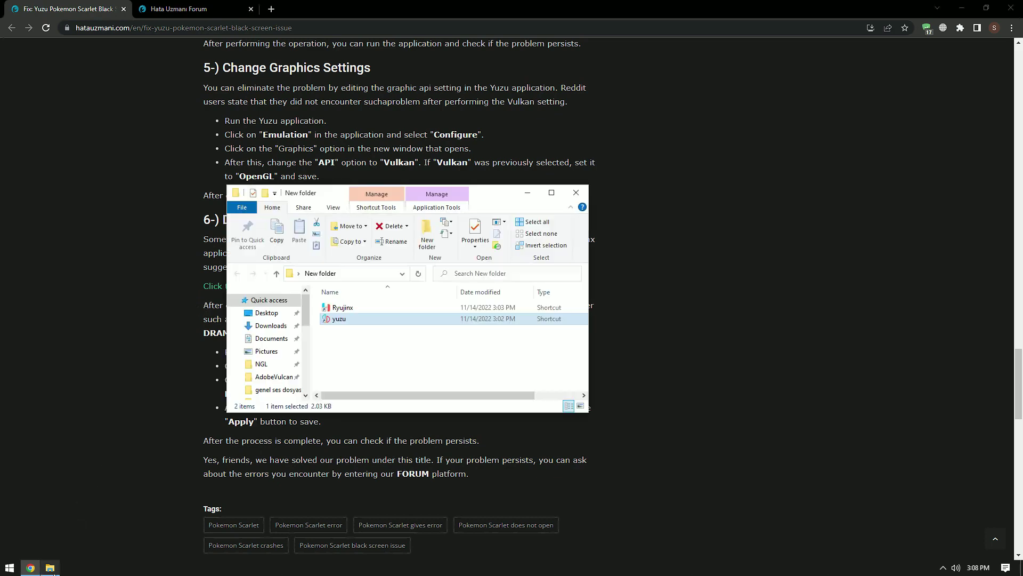
right_click(337, 310)
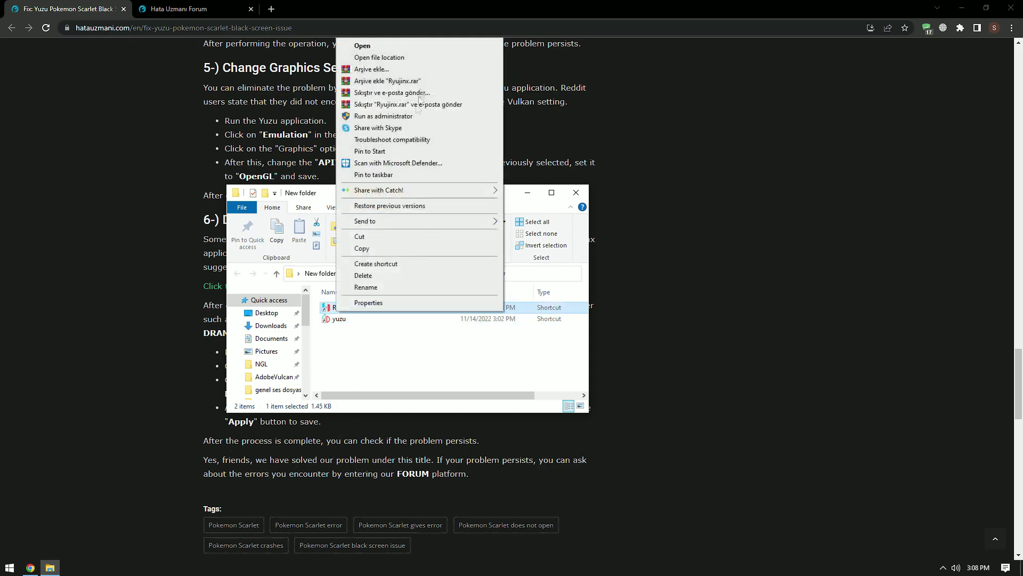
left_click(365, 117)
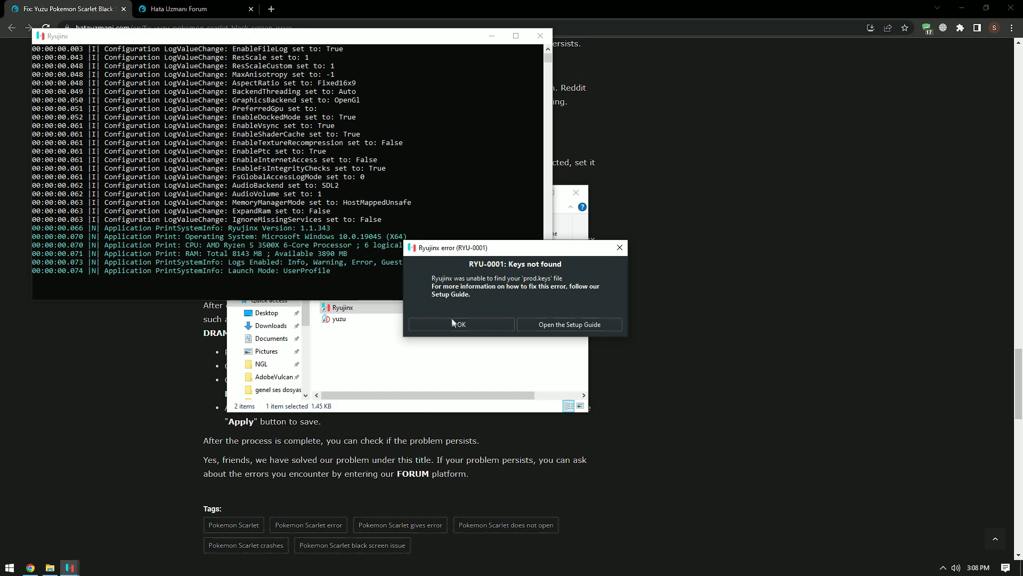
left_click(456, 322)
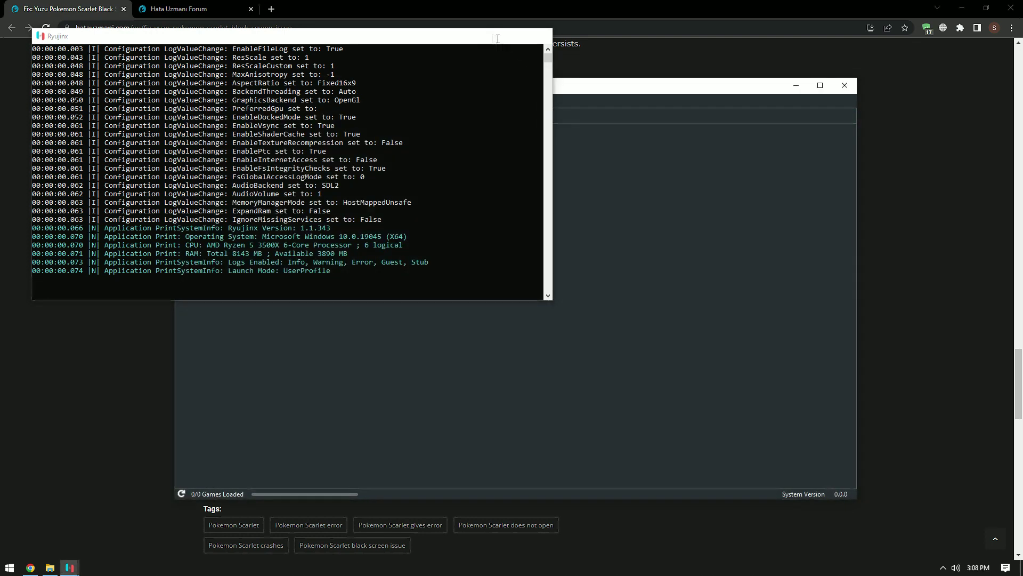
left_click_drag(292, 87, 314, 88)
Step: Set the Graphics Backend to Vulkan in Ryujinx's graphics settings
left_click(239, 102)
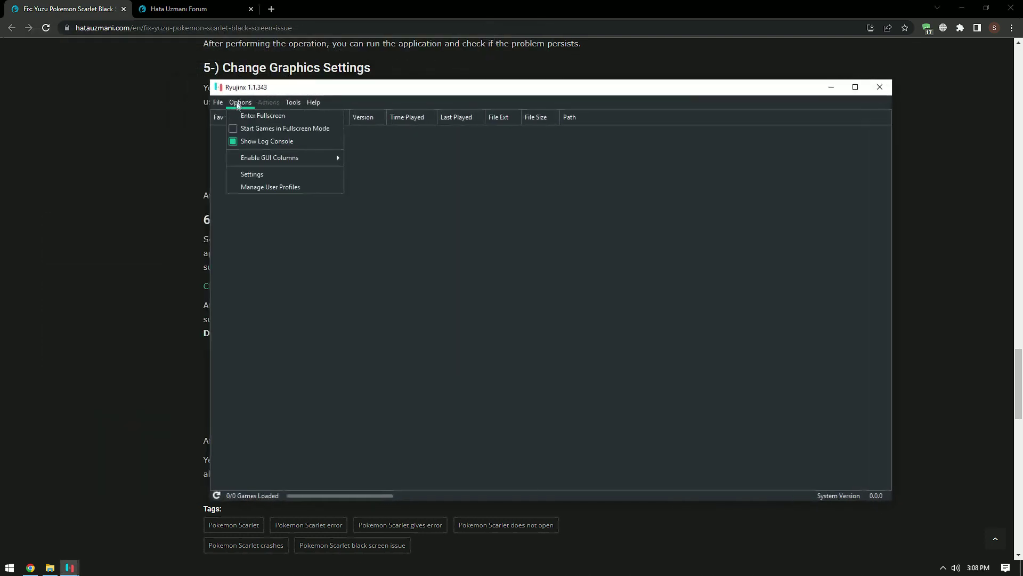
left_click(254, 174)
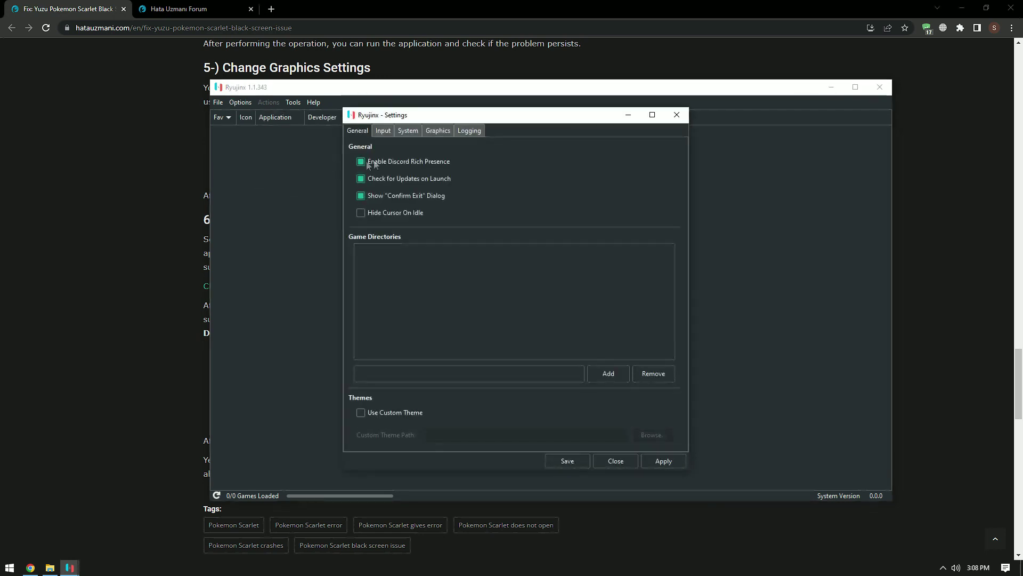
left_click(441, 129)
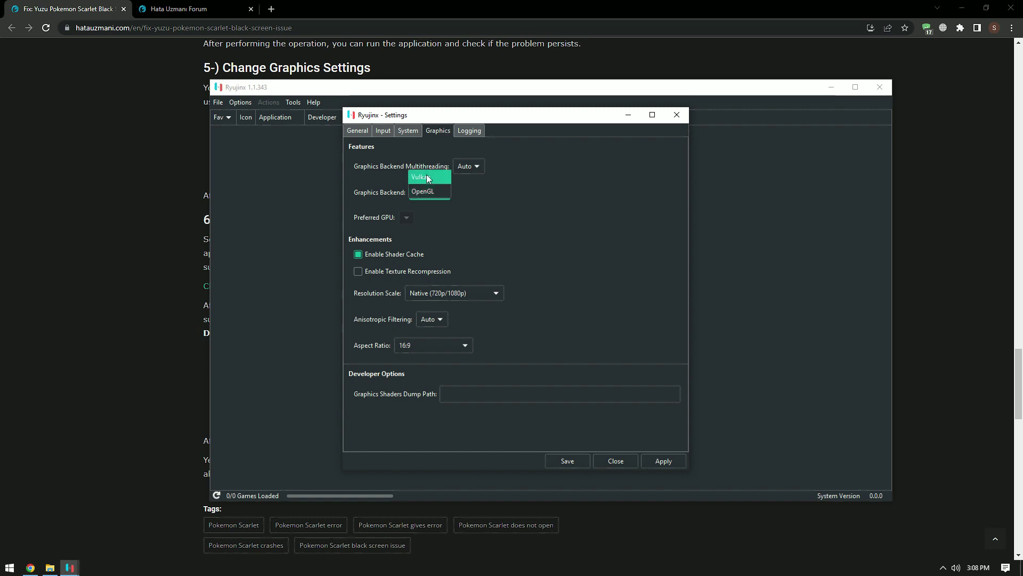
left_click(426, 176)
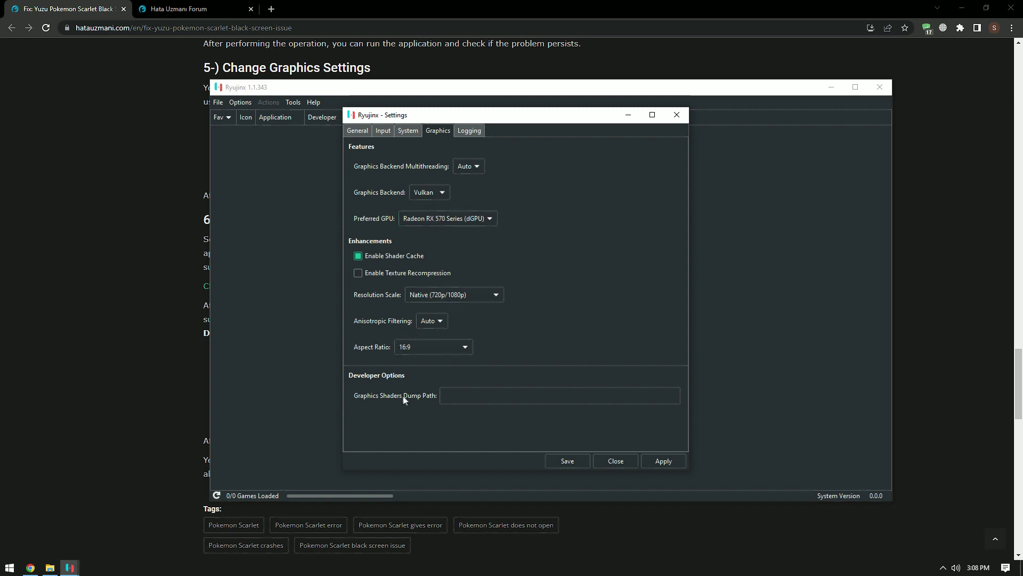
Step: Enable "Expand DRAM Size to 6GB" in Ryujinx's system settings and save the settings
left_click(411, 132)
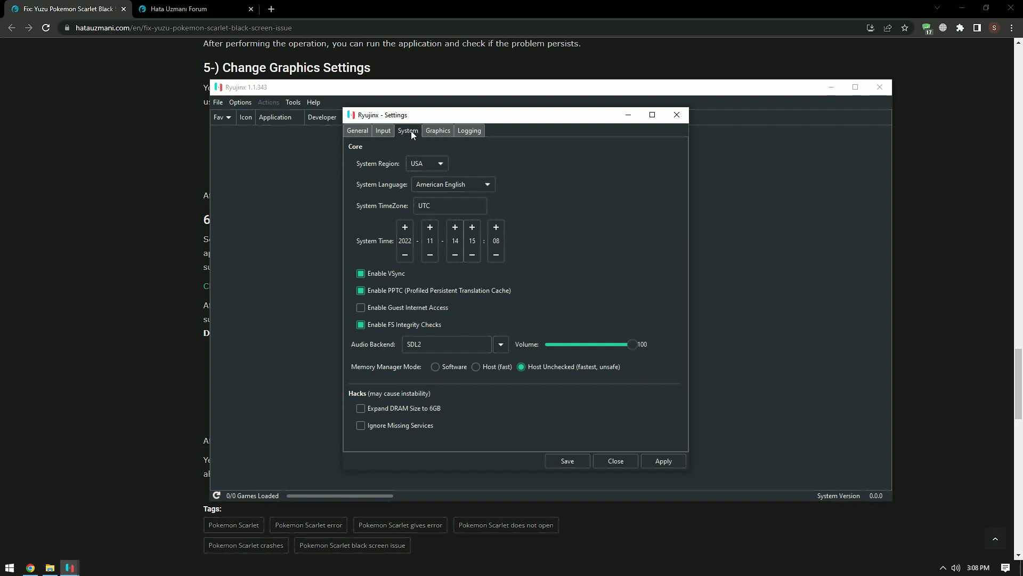
left_click(361, 409)
left_click(561, 462)
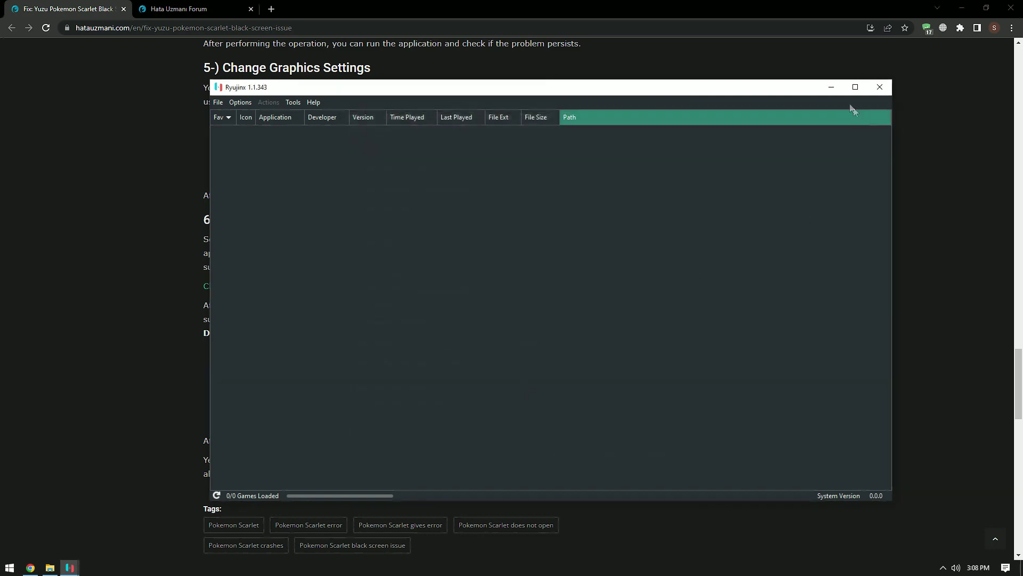
Step: Minimize Ryujinx, switch to the Hata Uzmanı Forum, and bring up the list of sections for posting a thread
left_click(831, 87)
left_click(136, 297)
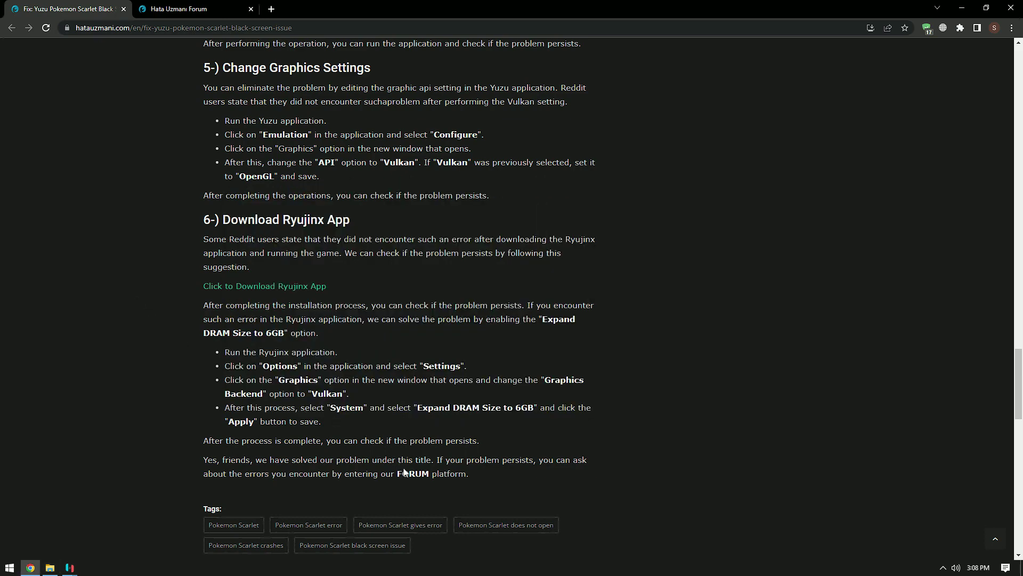
left_click(216, 6)
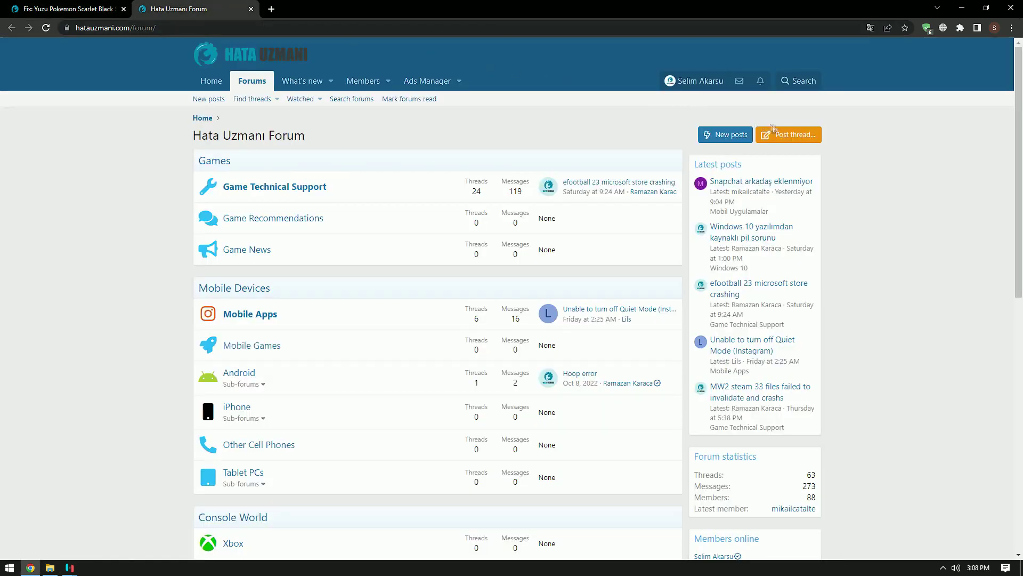
left_click(799, 134)
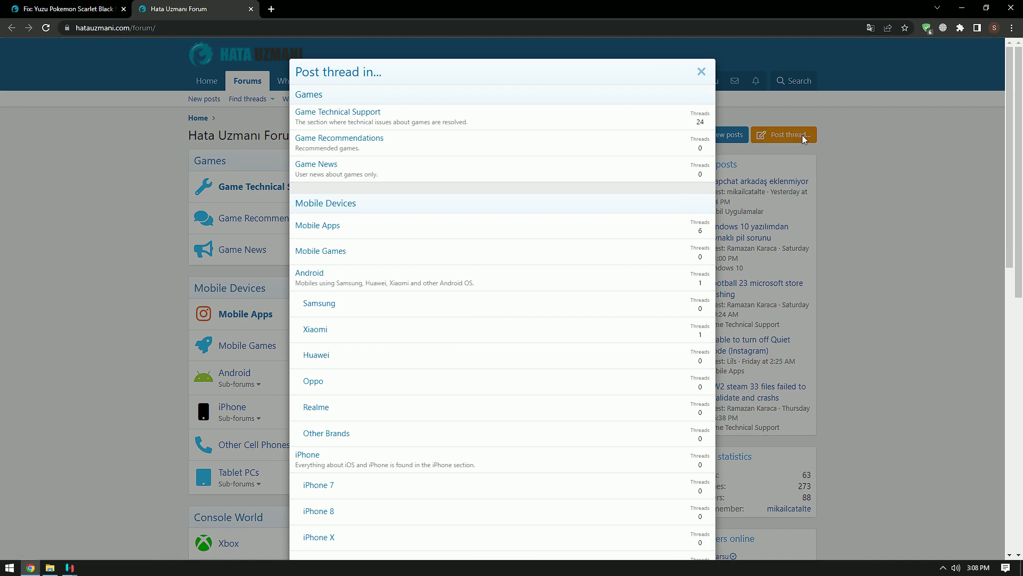